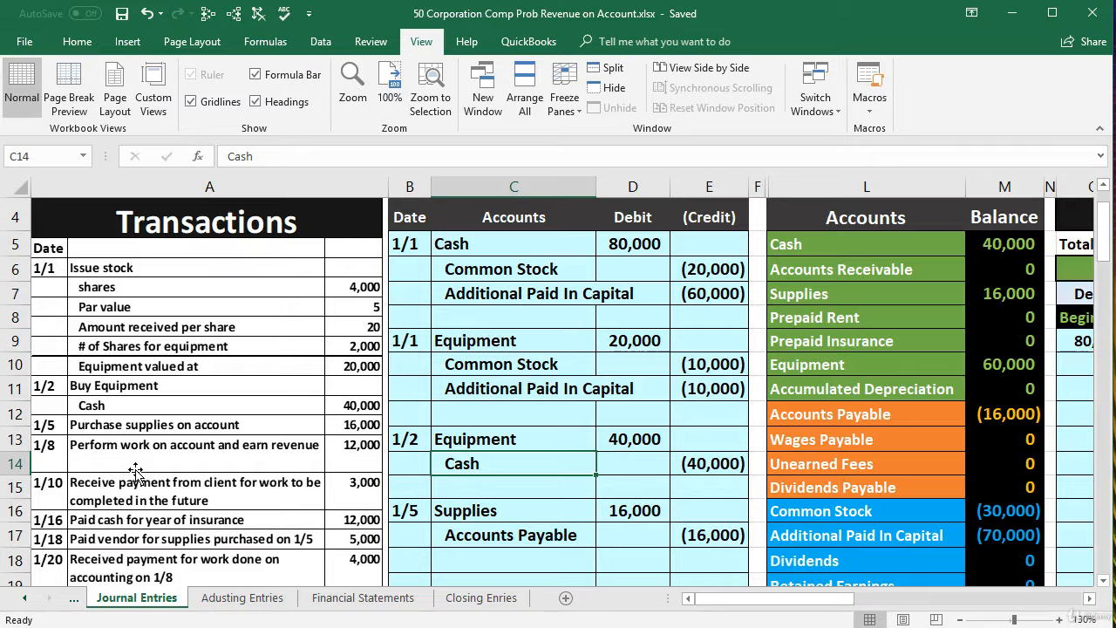
{"action": "left_click", "coordinate": [479, 496]}
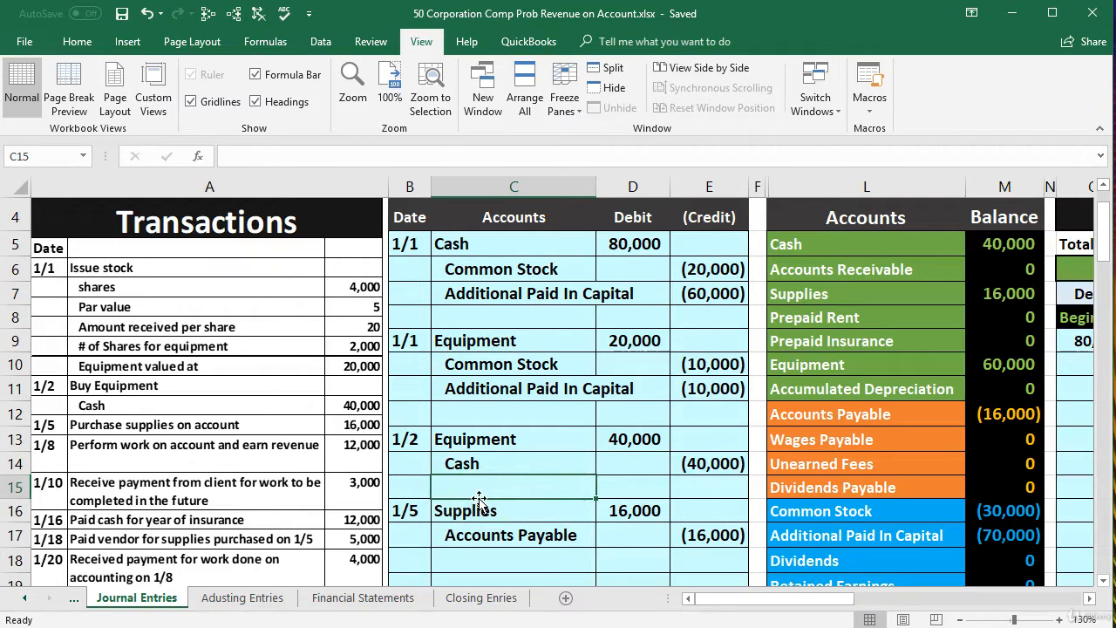
{"action": "scroll", "coordinate": [479, 499], "scroll_direction": "down", "scroll_amount": 1}
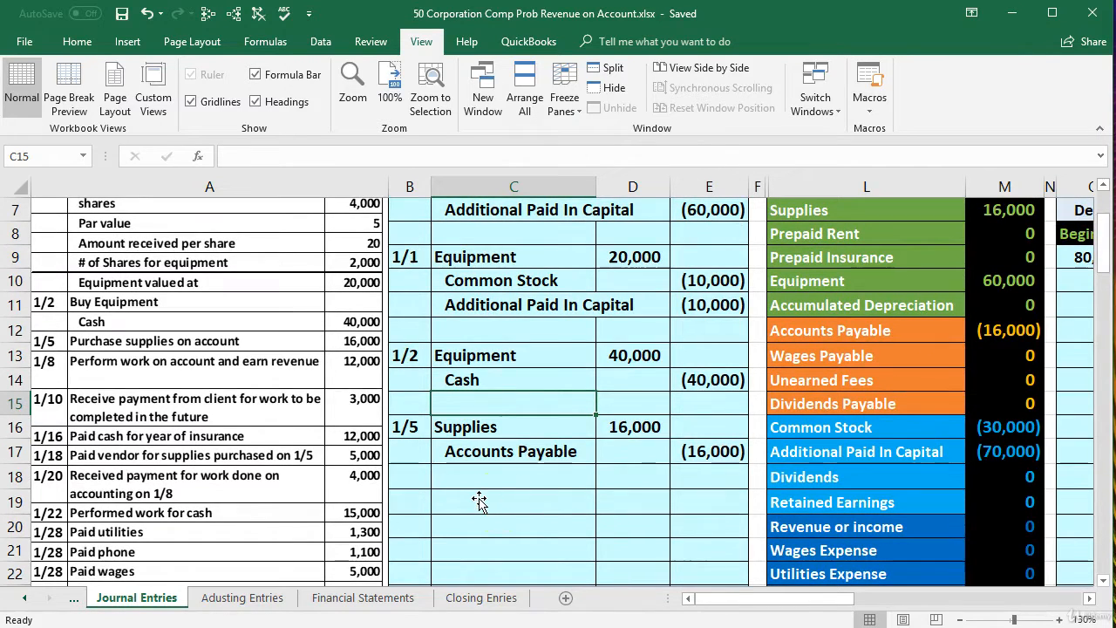
{"action": "scroll", "coordinate": [757, 544], "scroll_direction": "up", "scroll_amount": 2}
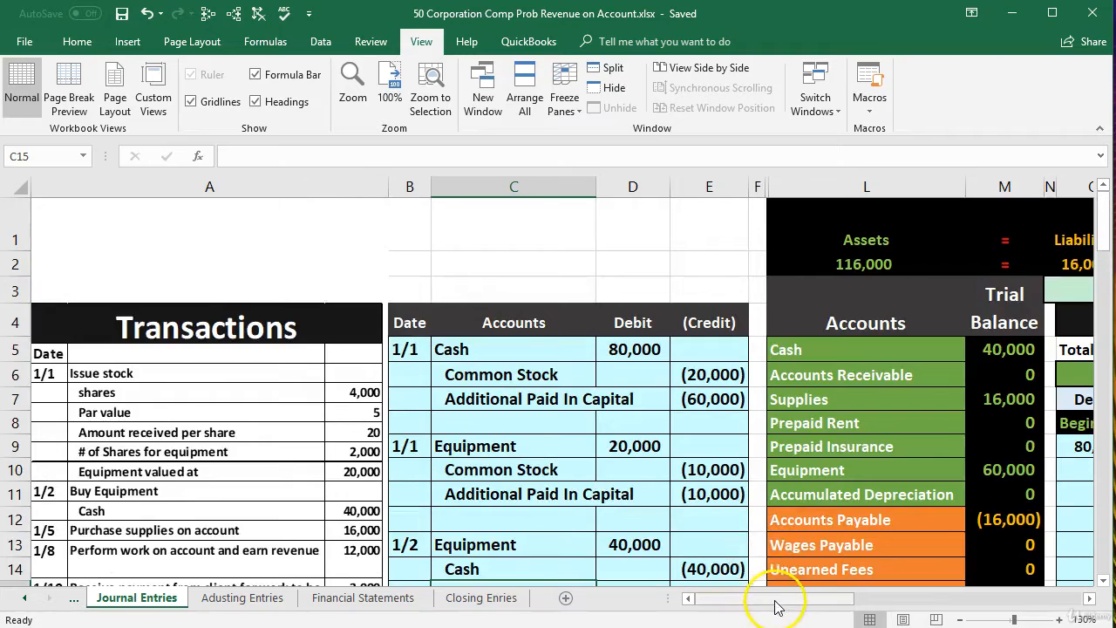
{"action": "left_click_drag", "start_coordinate": [748, 599], "coordinate": [710, 599]}
{"action": "left_click", "coordinate": [518, 493]}
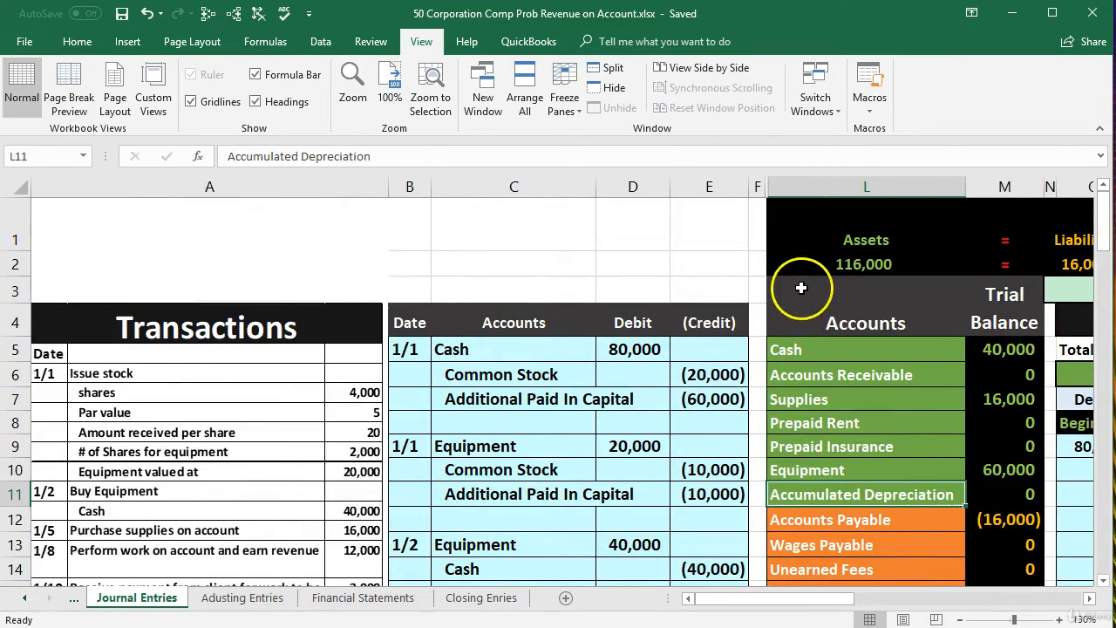
Step: Start a new journal entry by entering the date 1/8 in cell B19
{"action": "scroll", "coordinate": [519, 435], "scroll_direction": "down", "scroll_amount": 1}
{"action": "scroll", "coordinate": [518, 435], "scroll_direction": "down", "scroll_amount": 1}
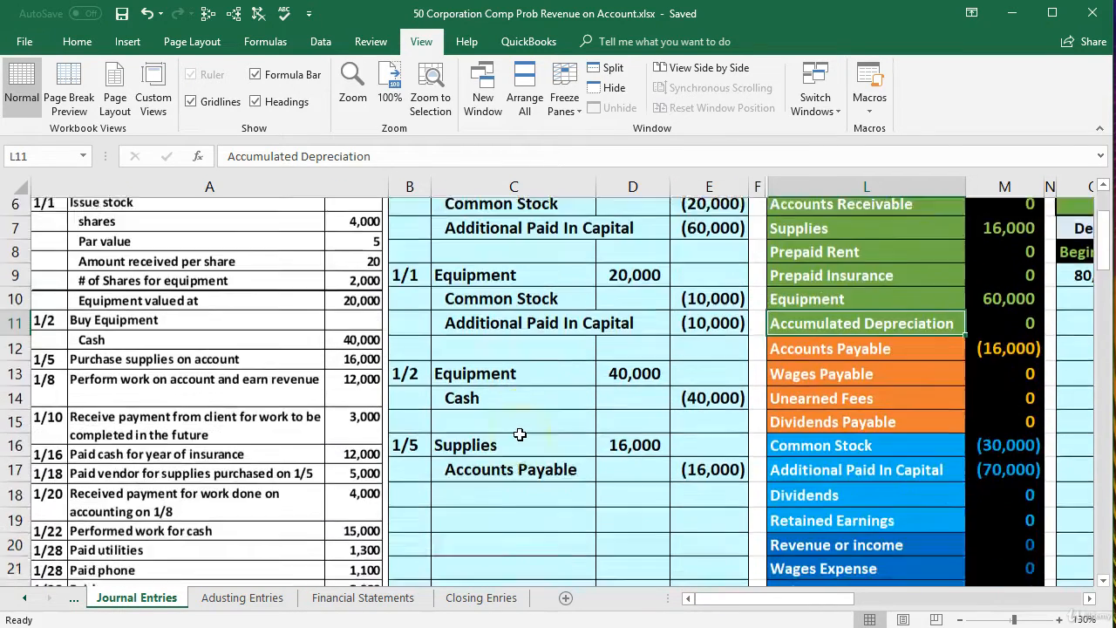
{"action": "left_click", "coordinate": [419, 504]}
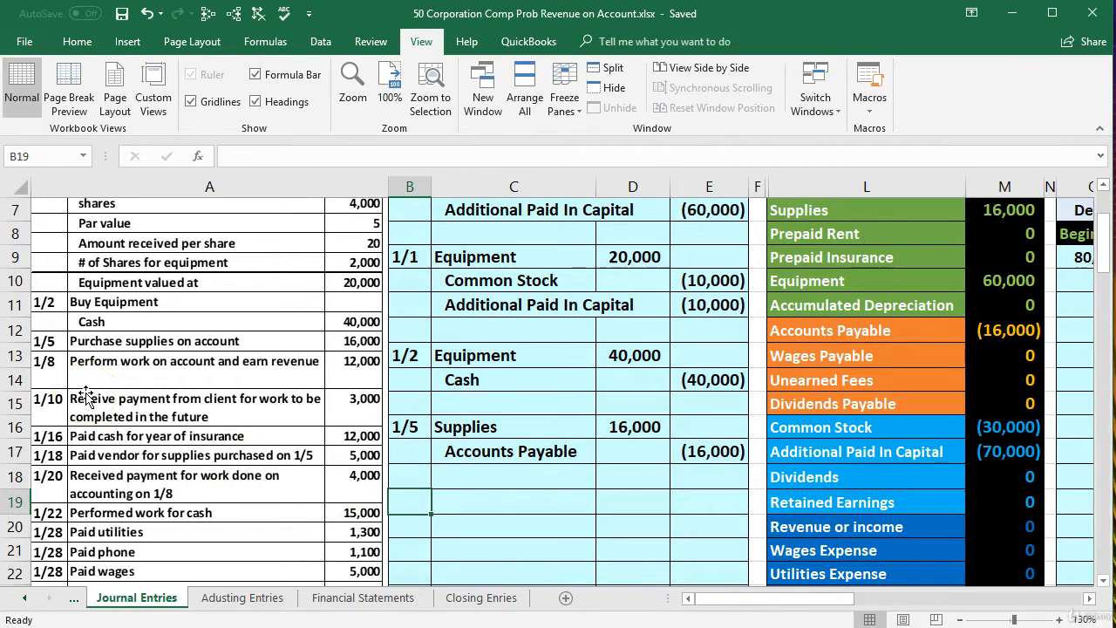
{"action": "type", "text": "1/8"}
{"action": "key", "text": "Return"}
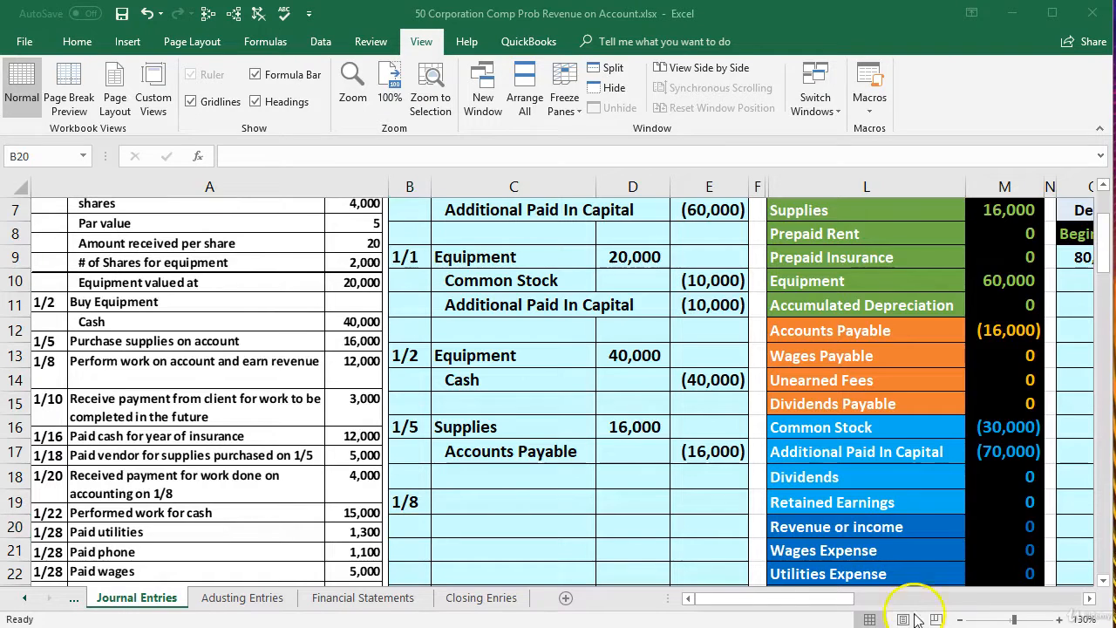
Step: Copy the Accounts Receivable account name from the trial balance into C19, pasting values only
{"action": "left_click", "coordinate": [476, 494]}
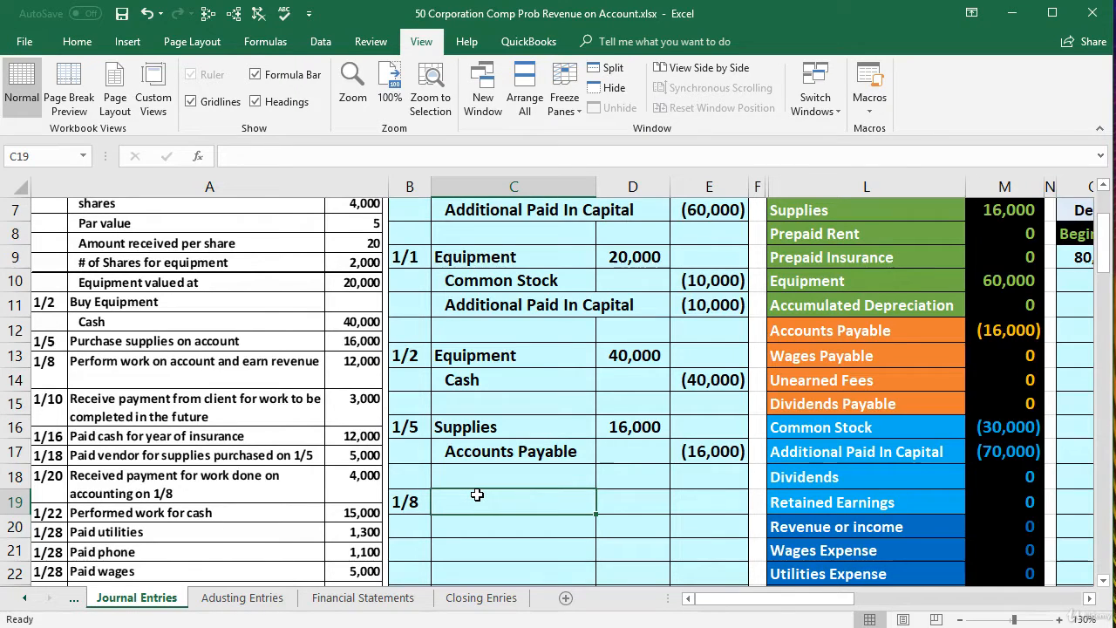
{"action": "scroll", "coordinate": [528, 501], "scroll_direction": "up", "scroll_amount": 1}
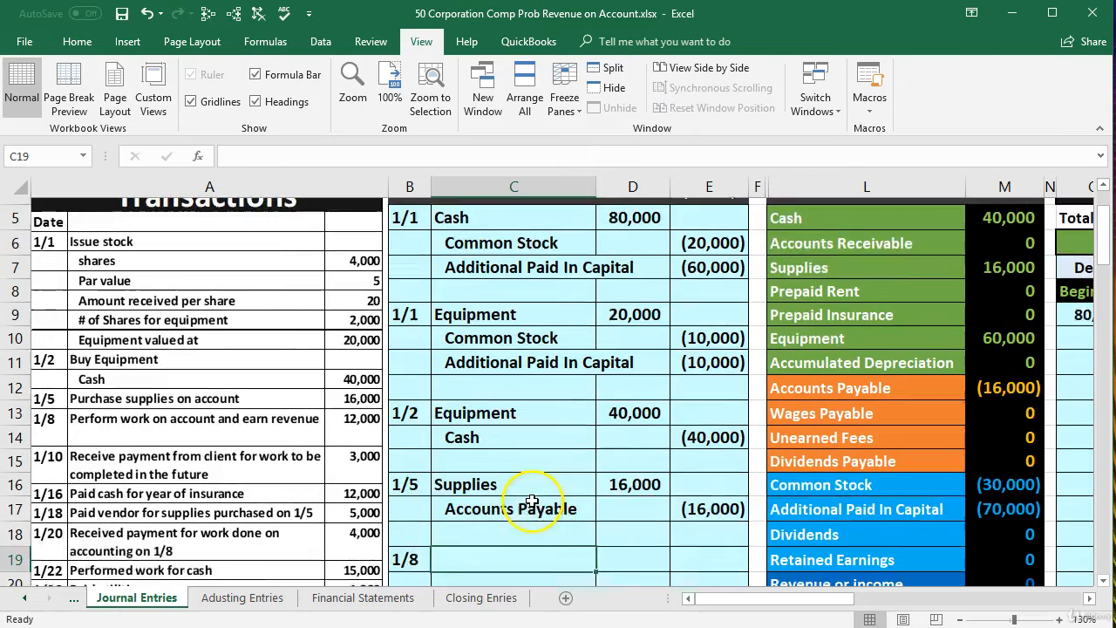
{"action": "left_click", "coordinate": [818, 252]}
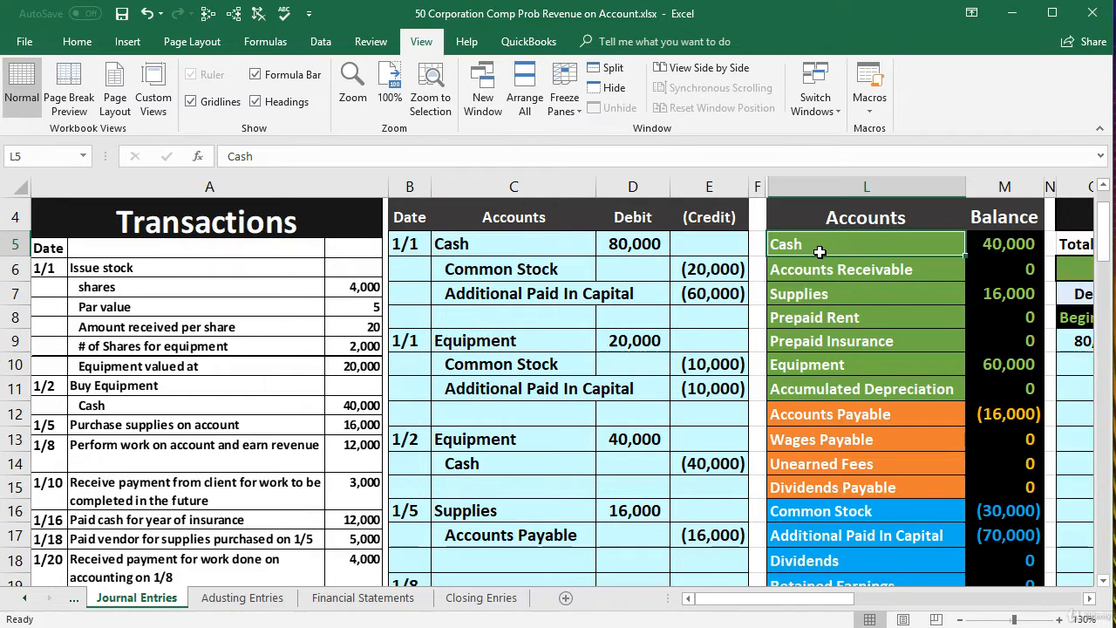
{"action": "left_click", "coordinate": [921, 274]}
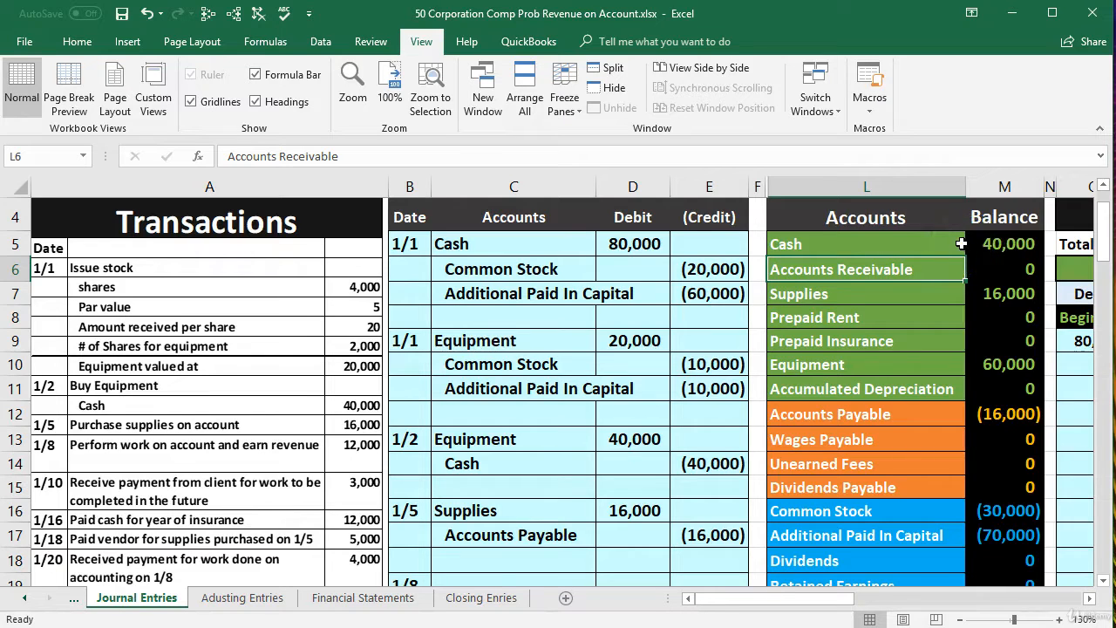
{"action": "left_click_drag", "start_coordinate": [873, 269], "coordinate": [977, 268]}
{"action": "left_click", "coordinate": [886, 268]}
{"action": "right_click", "coordinate": [886, 269]}
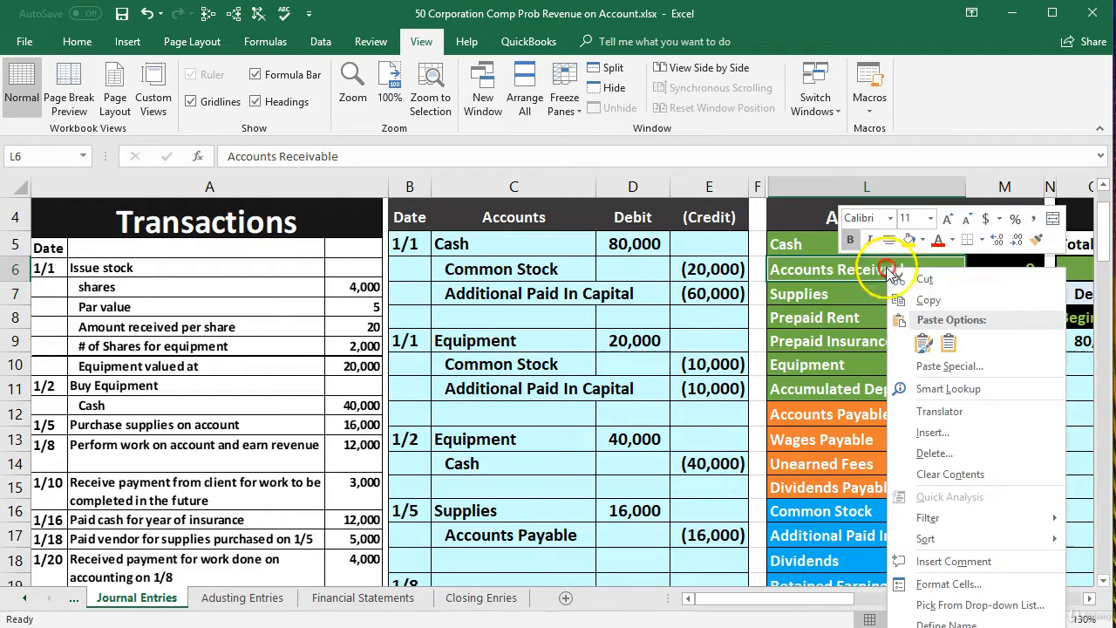
{"action": "left_click", "coordinate": [911, 300]}
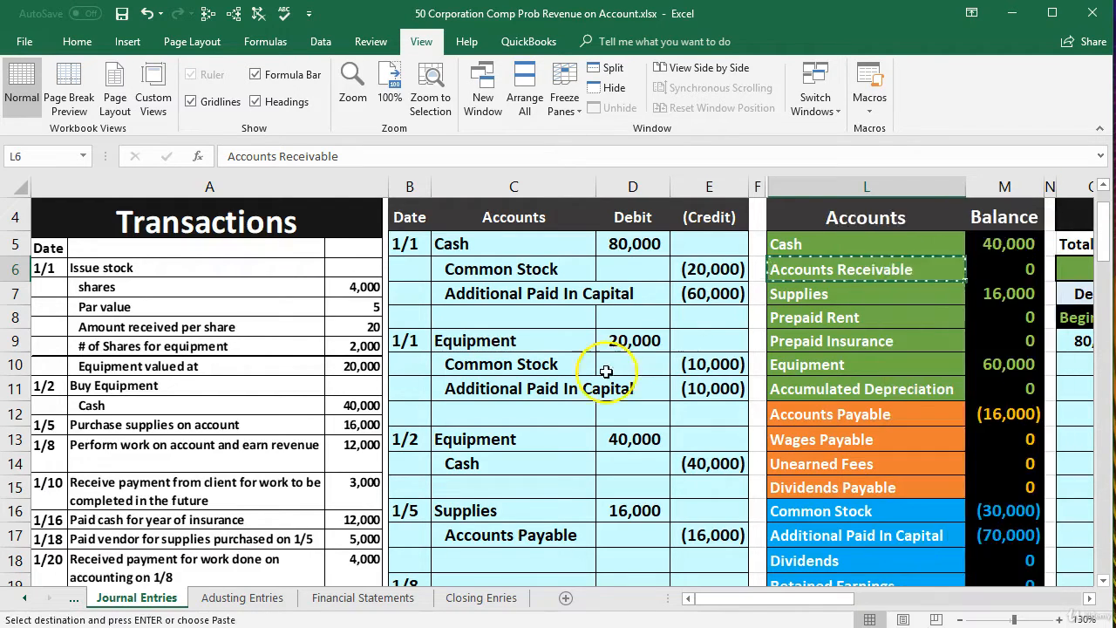
{"action": "scroll", "coordinate": [611, 369], "scroll_direction": "down", "scroll_amount": 1}
{"action": "left_click", "coordinate": [465, 499]}
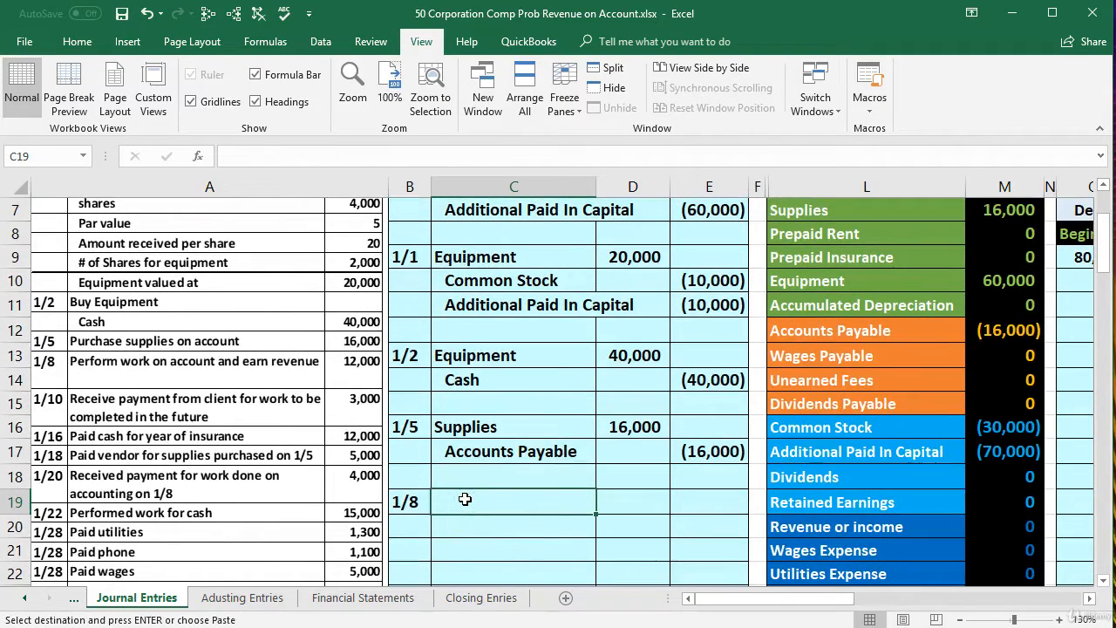
{"action": "right_click", "coordinate": [465, 499]}
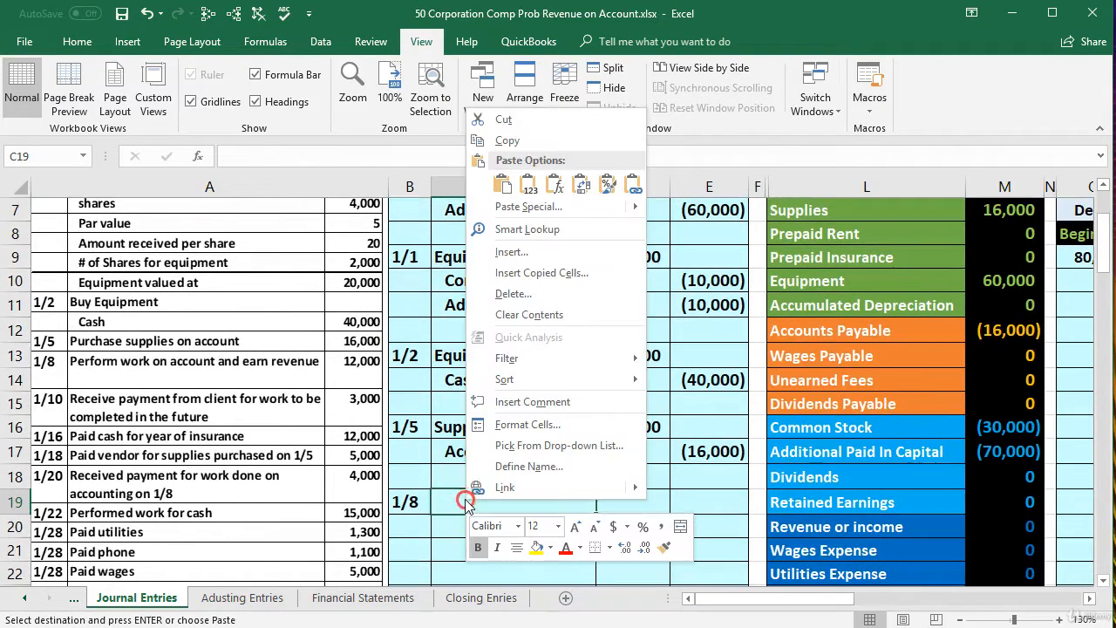
{"action": "left_click", "coordinate": [529, 187]}
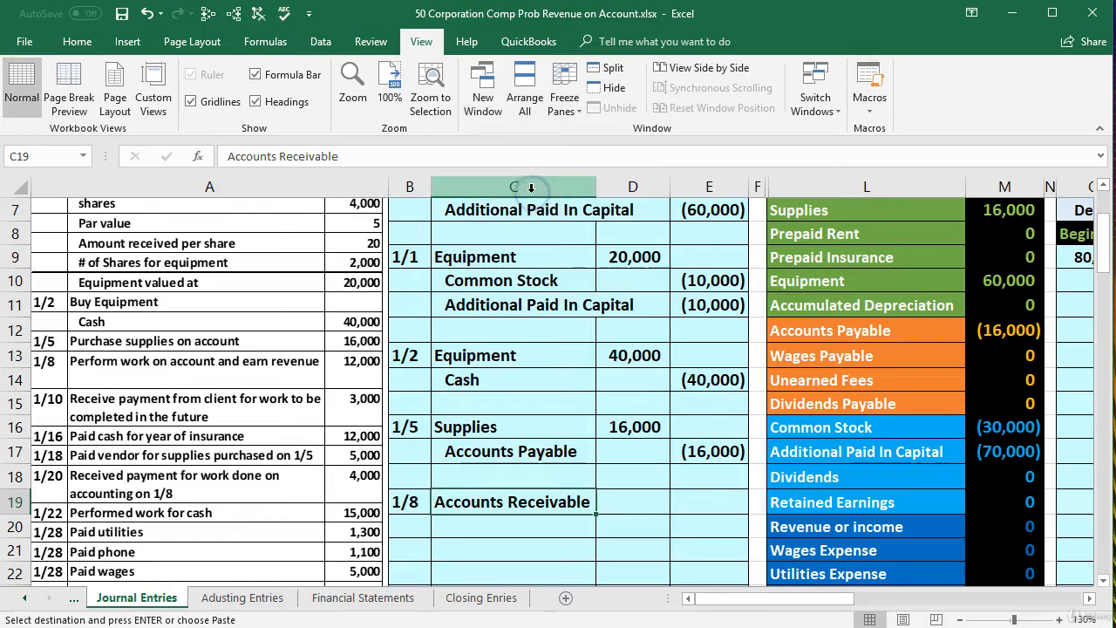
Step: Enter a debit of 12,000 for Accounts Receivable in cell D19
{"action": "left_click", "coordinate": [627, 496]}
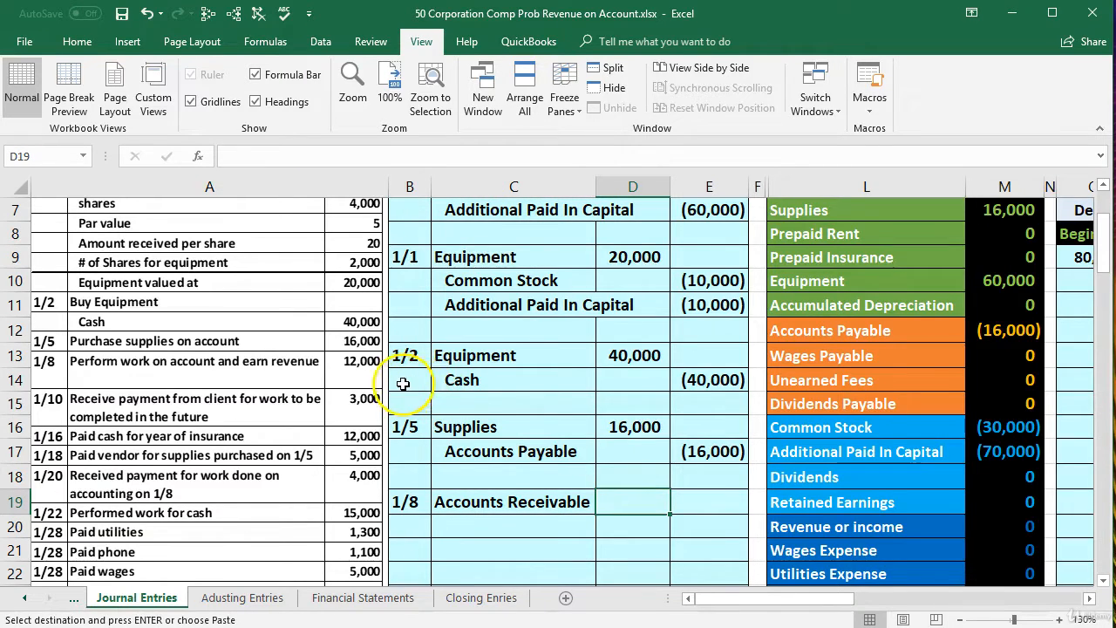
{"action": "type", "text": "12000"}
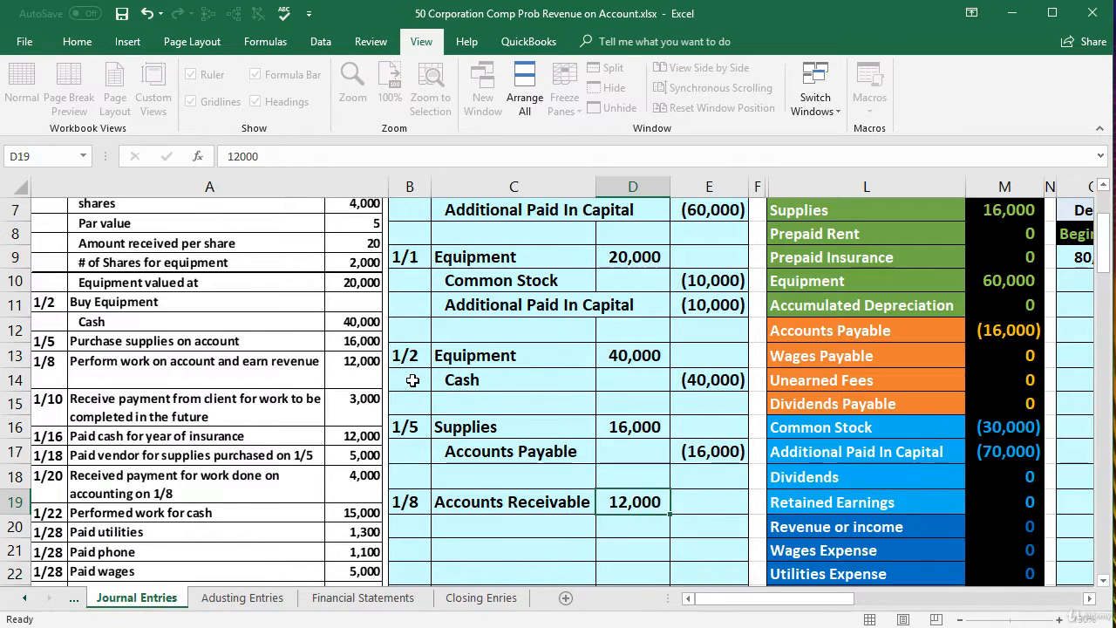
{"action": "key", "text": "Return"}
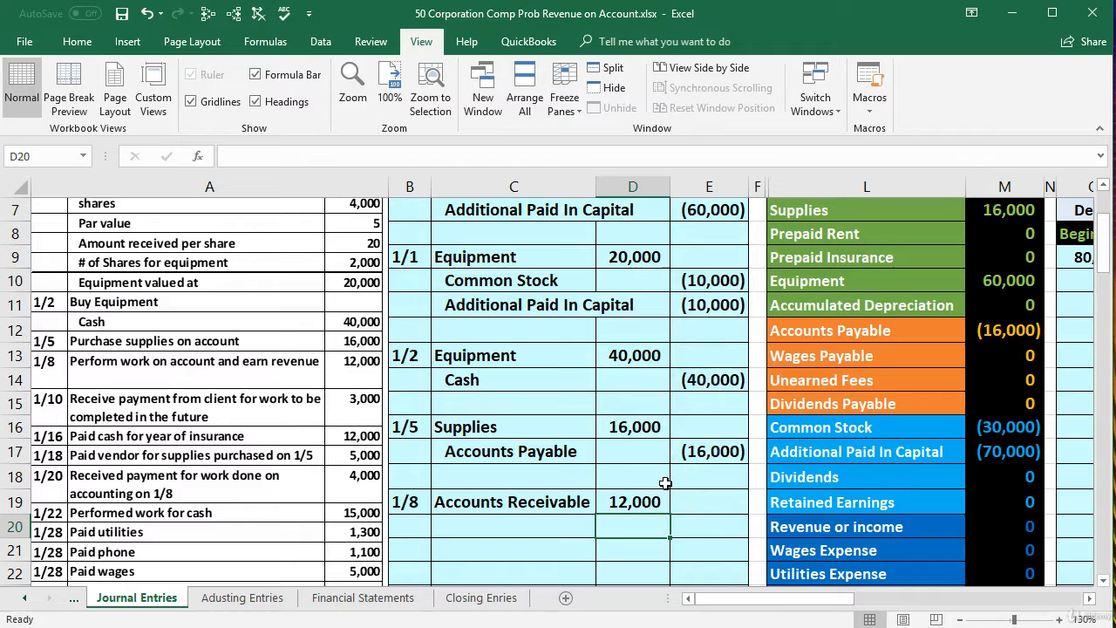
Step: Examine how the revenue and expense accounts relate to the equity section of the trial balance
{"action": "left_click", "coordinate": [790, 527]}
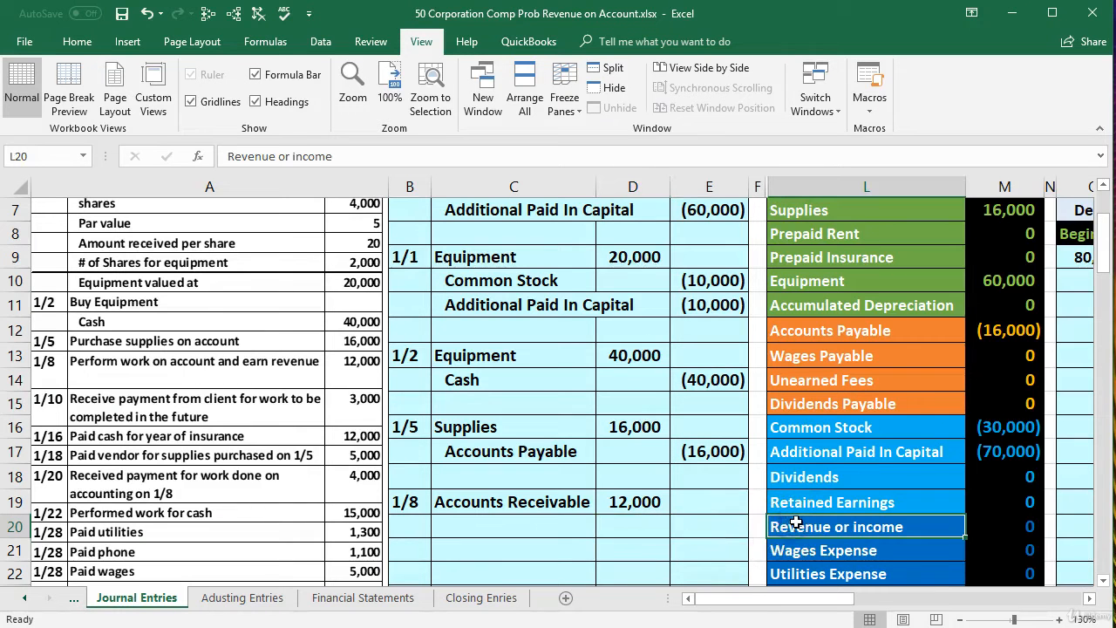
{"action": "scroll", "coordinate": [792, 516], "scroll_direction": "up", "scroll_amount": 1}
{"action": "scroll", "coordinate": [793, 516], "scroll_direction": "up", "scroll_amount": 1}
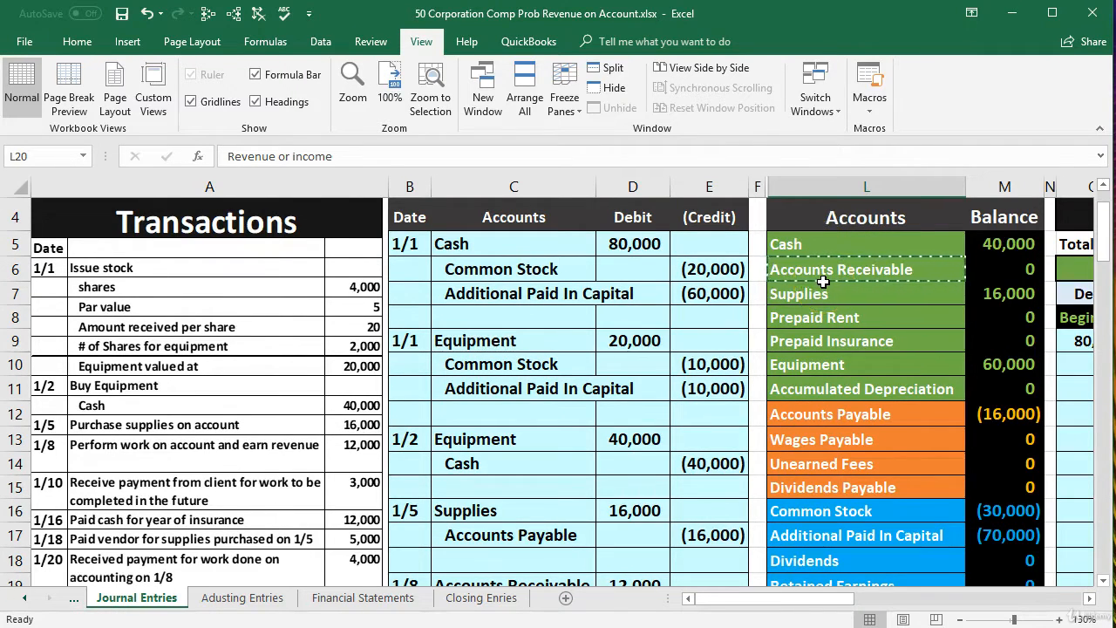
{"action": "scroll", "coordinate": [823, 282], "scroll_direction": "down", "scroll_amount": 2}
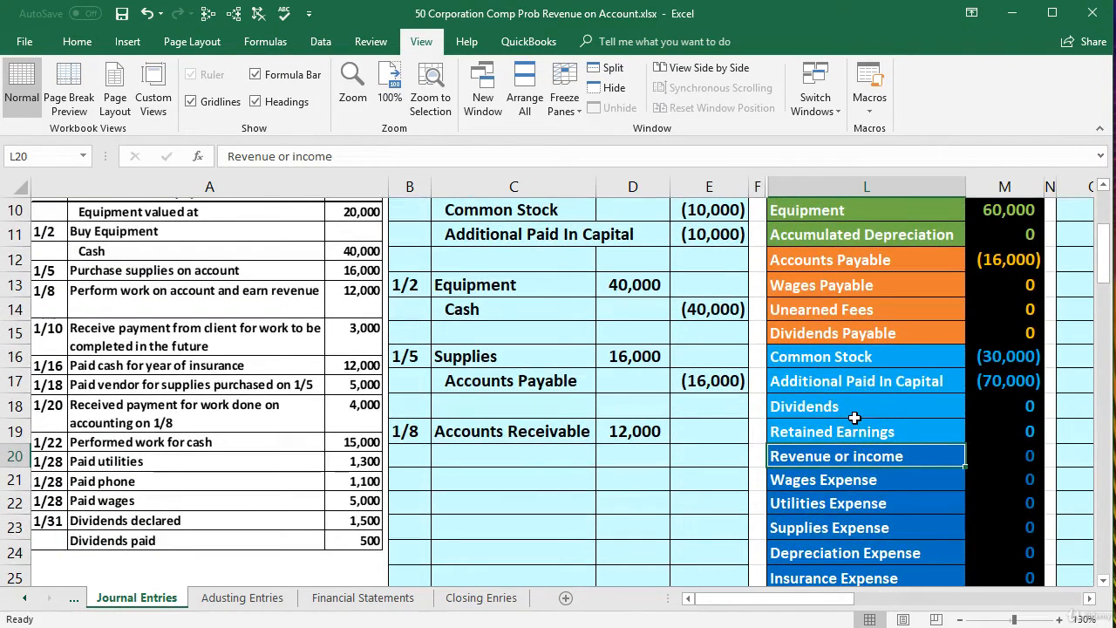
{"action": "scroll", "coordinate": [855, 417], "scroll_direction": "down", "scroll_amount": 1}
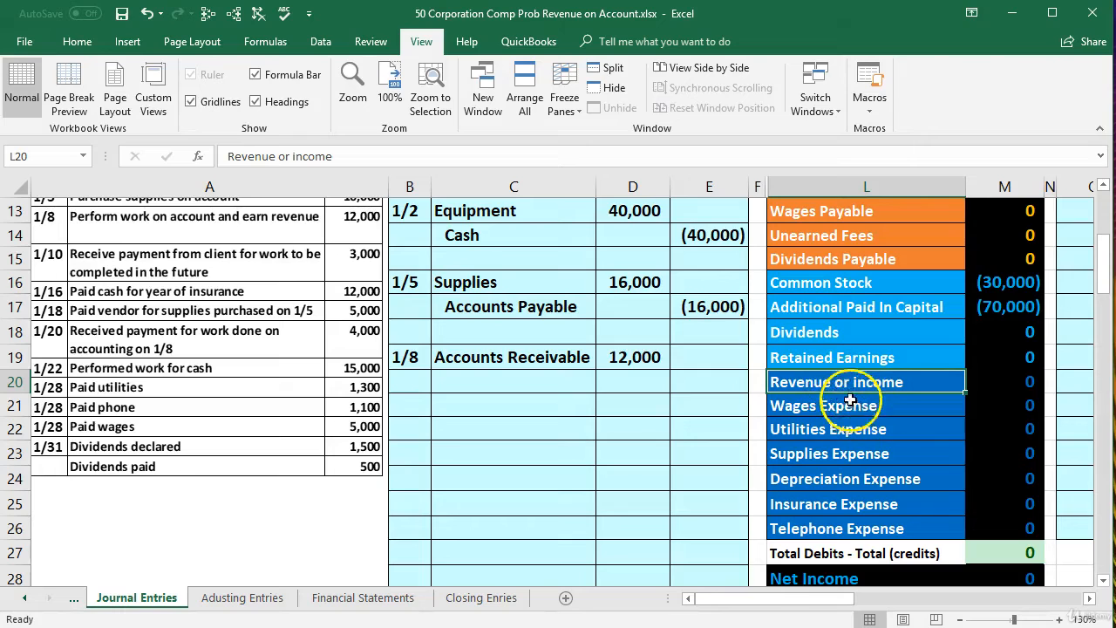
{"action": "left_click_drag", "start_coordinate": [851, 384], "coordinate": [967, 465]}
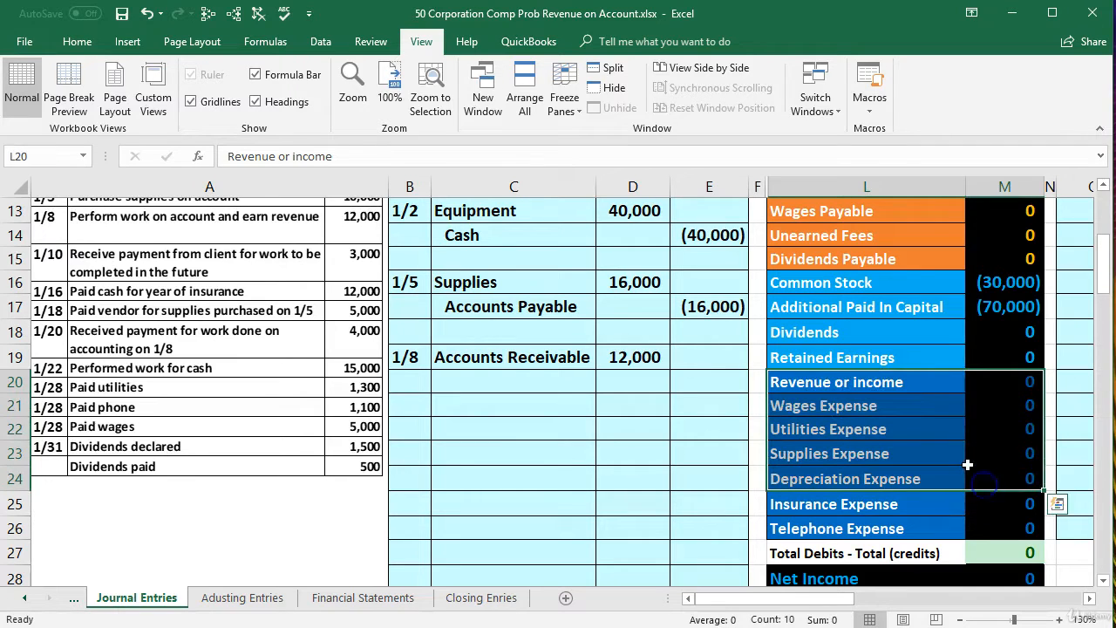
{"action": "left_click", "coordinate": [901, 294]}
{"action": "left_click_drag", "start_coordinate": [900, 293], "coordinate": [985, 504]}
{"action": "scroll", "coordinate": [861, 402], "scroll_direction": "up", "scroll_amount": 2}
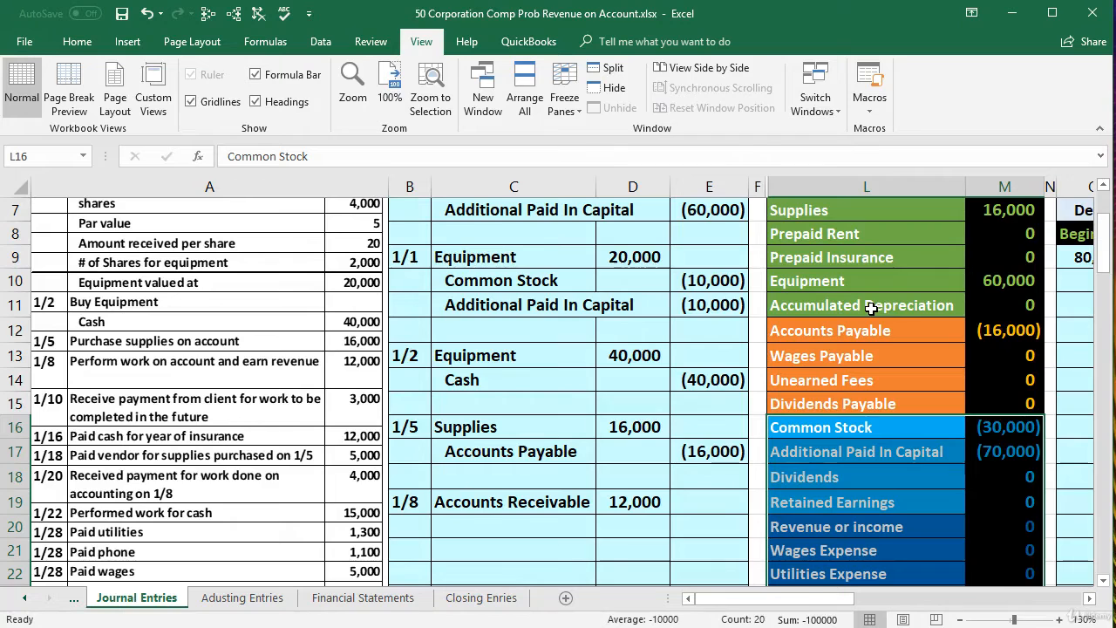
Step: Copy the Revenue or income account name from the trial balance into C20 as values only and indent it
{"action": "scroll", "coordinate": [847, 371], "scroll_direction": "down", "scroll_amount": 2}
{"action": "left_click", "coordinate": [843, 377]}
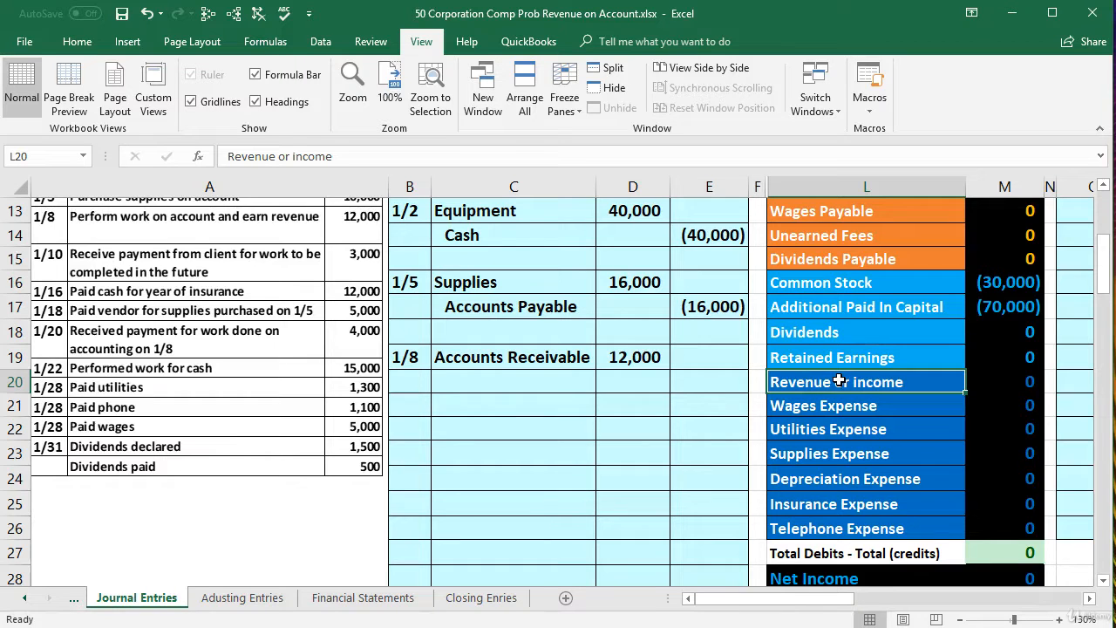
{"action": "right_click", "coordinate": [839, 381]}
{"action": "left_click", "coordinate": [864, 410]}
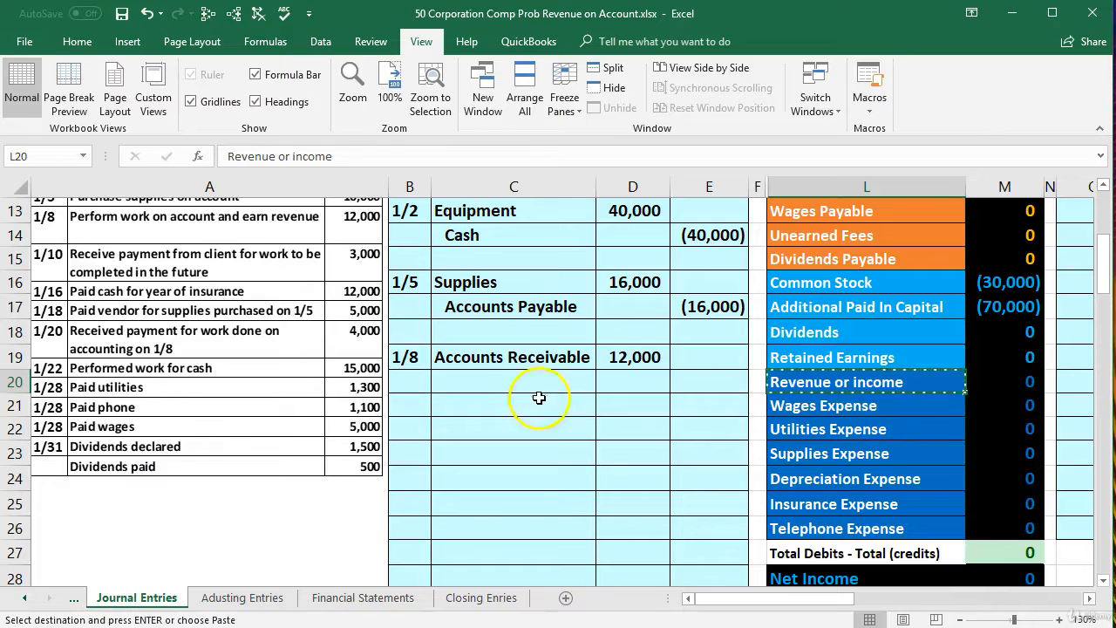
{"action": "left_click", "coordinate": [511, 382]}
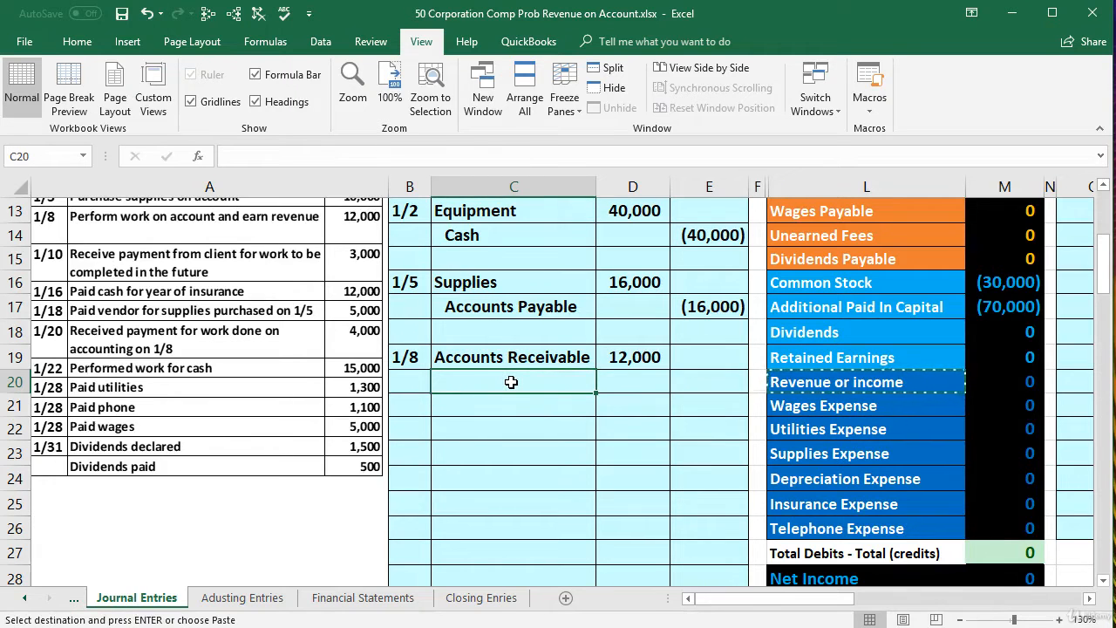
{"action": "right_click", "coordinate": [511, 382]}
{"action": "left_click", "coordinate": [573, 463]}
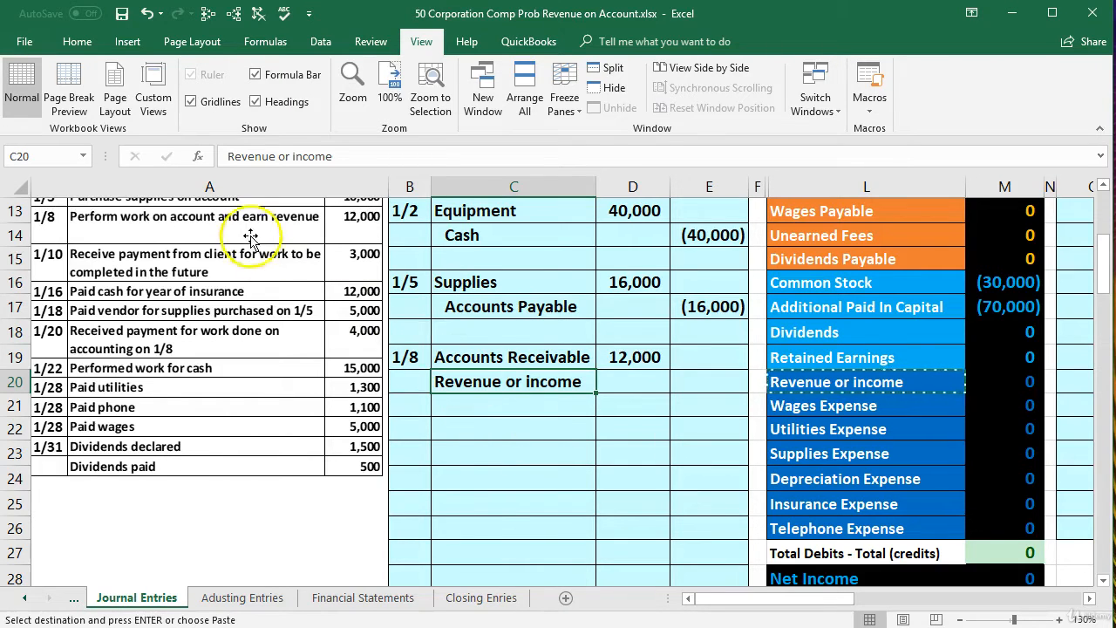
{"action": "left_click", "coordinate": [78, 44]}
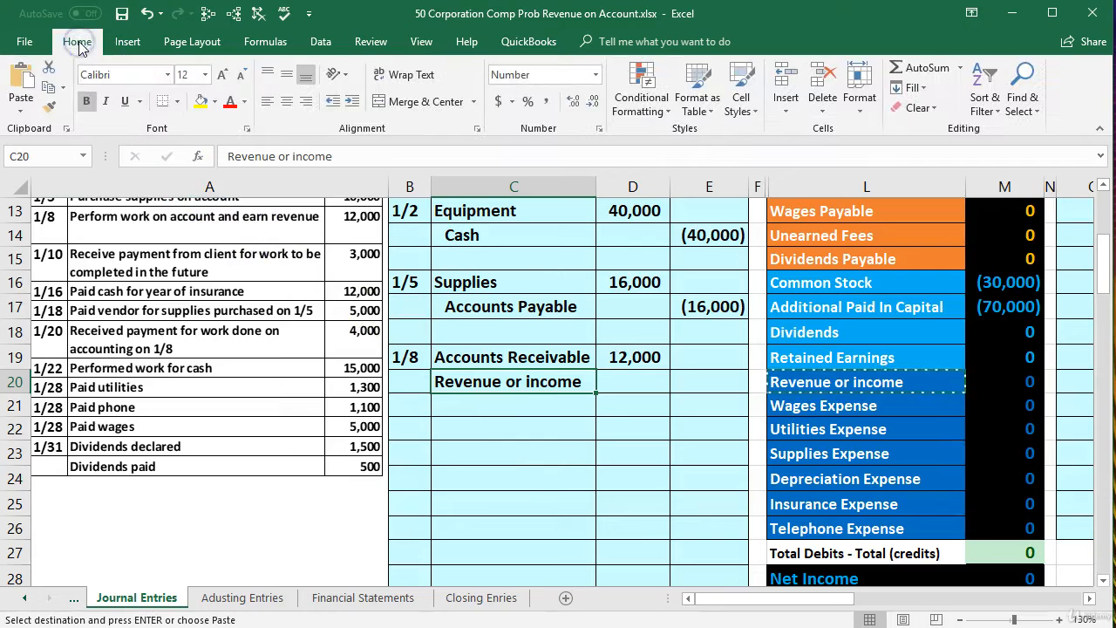
{"action": "left_click", "coordinate": [353, 102]}
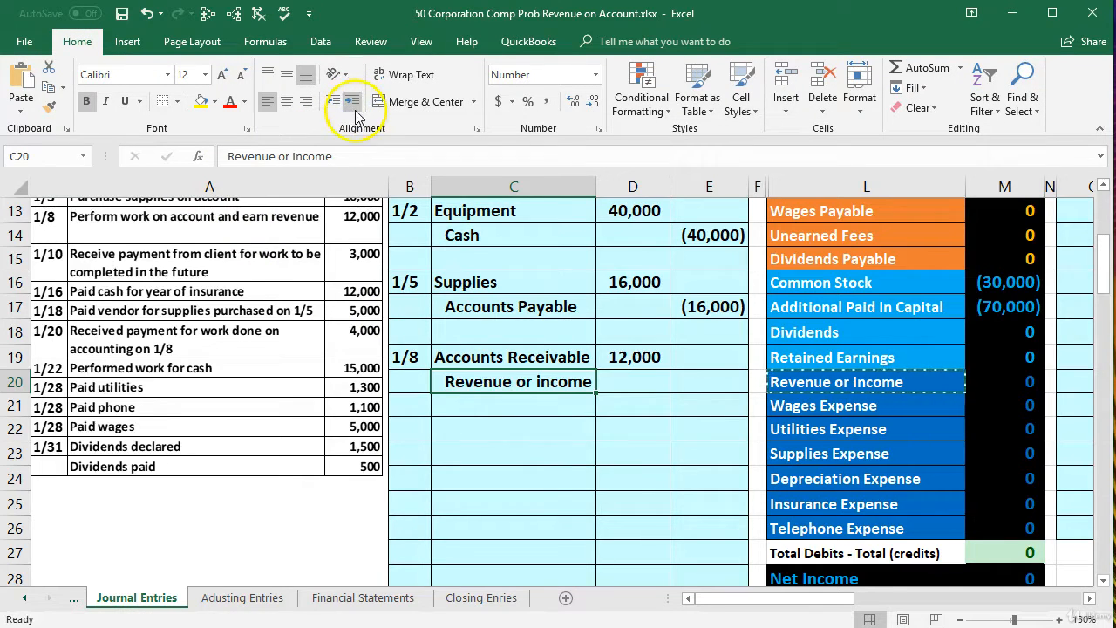
Step: Enter the revenue credit in E20 as the negative of the debit in D19 and select the entry C19:E20
{"action": "left_click", "coordinate": [712, 384]}
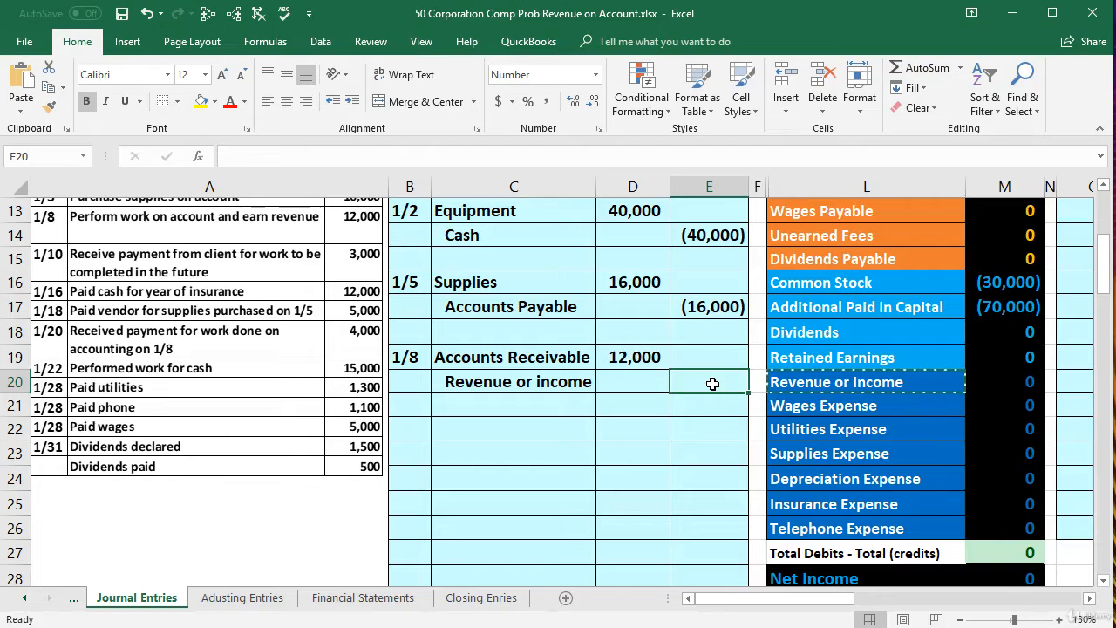
{"action": "type", "text": "-"}
{"action": "left_click", "coordinate": [641, 357]}
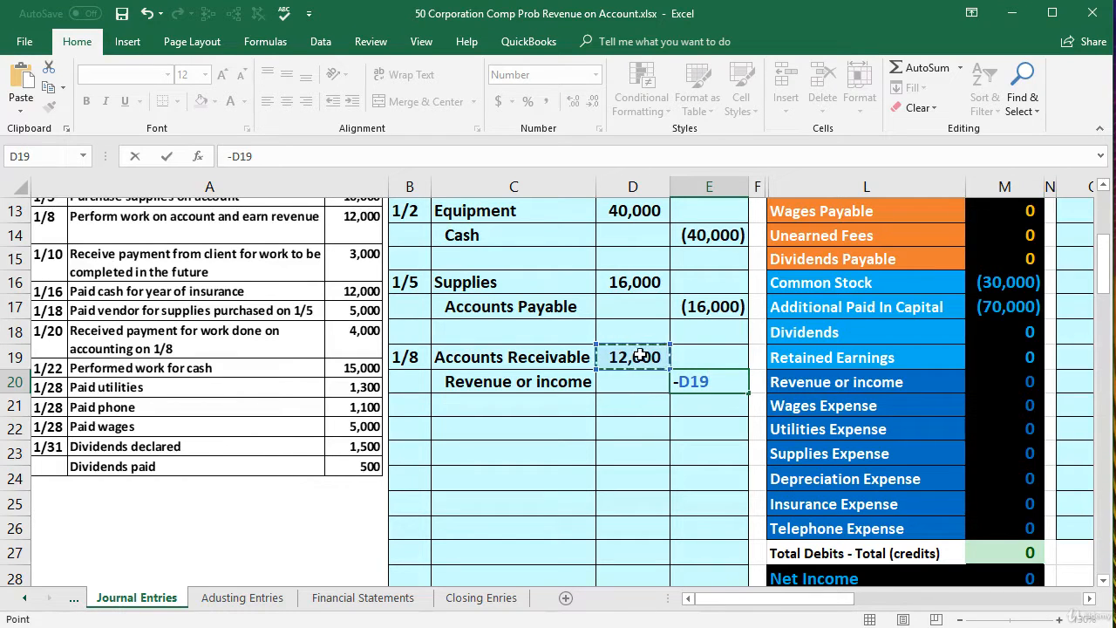
{"action": "key", "text": "Return"}
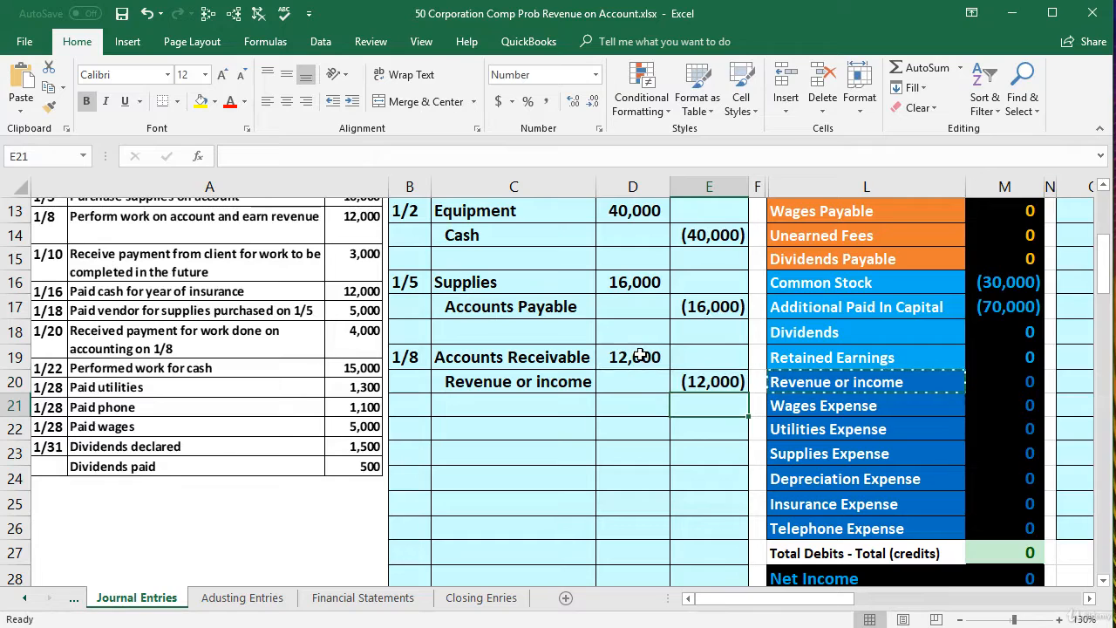
{"action": "left_click_drag", "start_coordinate": [443, 357], "coordinate": [692, 373]}
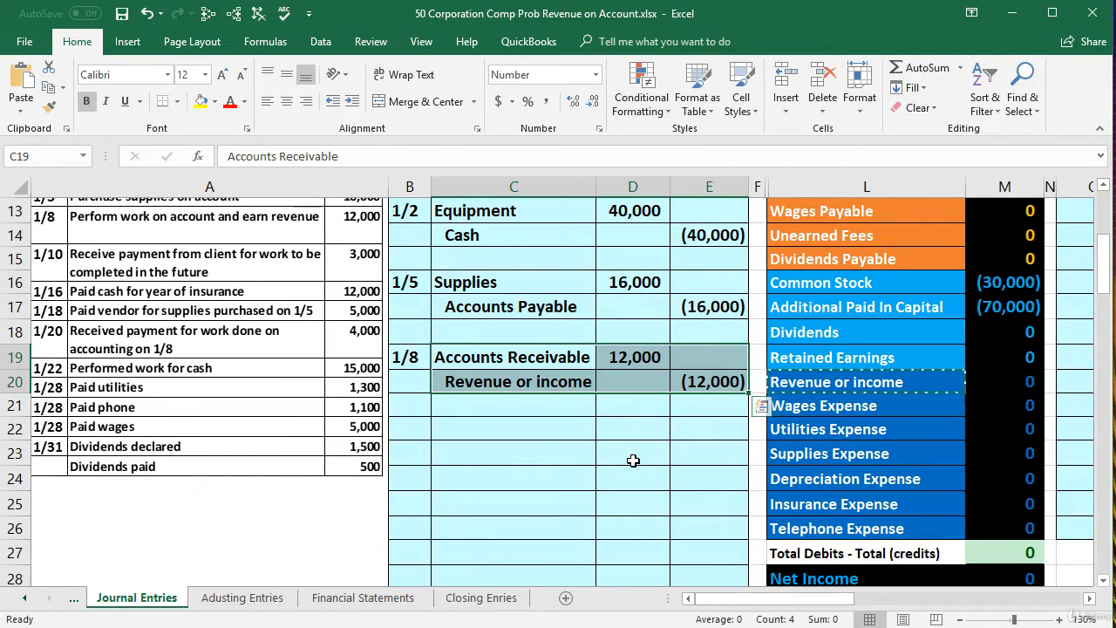
Step: Freeze panes at F1 with column B as the first visible column, keeping the journal columns B to E in view
{"action": "scroll", "coordinate": [633, 461], "scroll_direction": "up", "scroll_amount": 1}
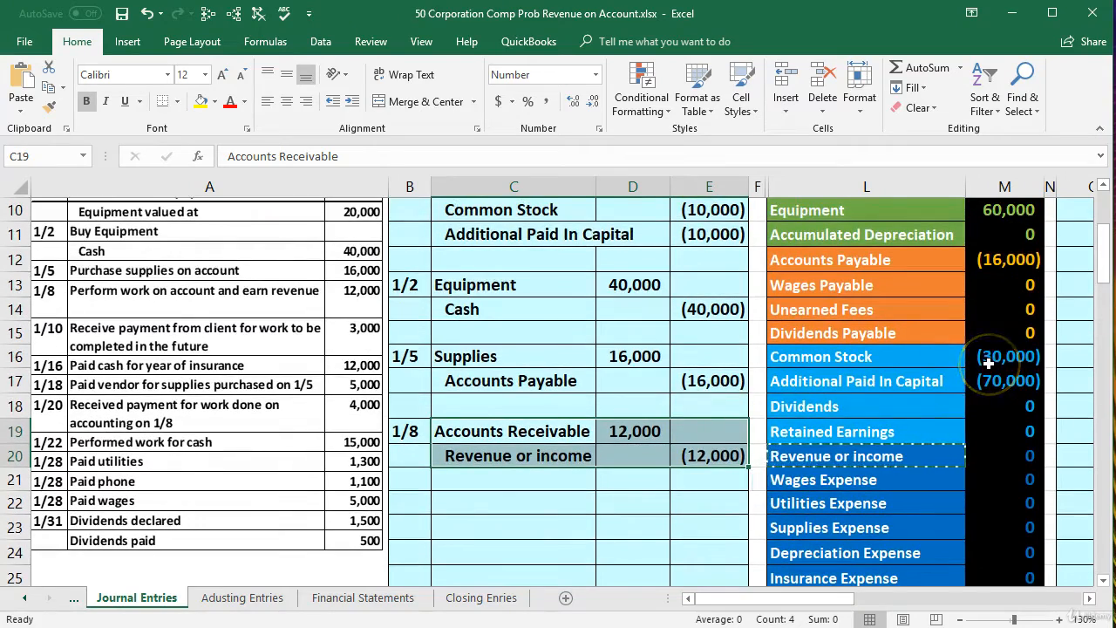
{"action": "scroll", "coordinate": [681, 463], "scroll_direction": "up", "scroll_amount": 3}
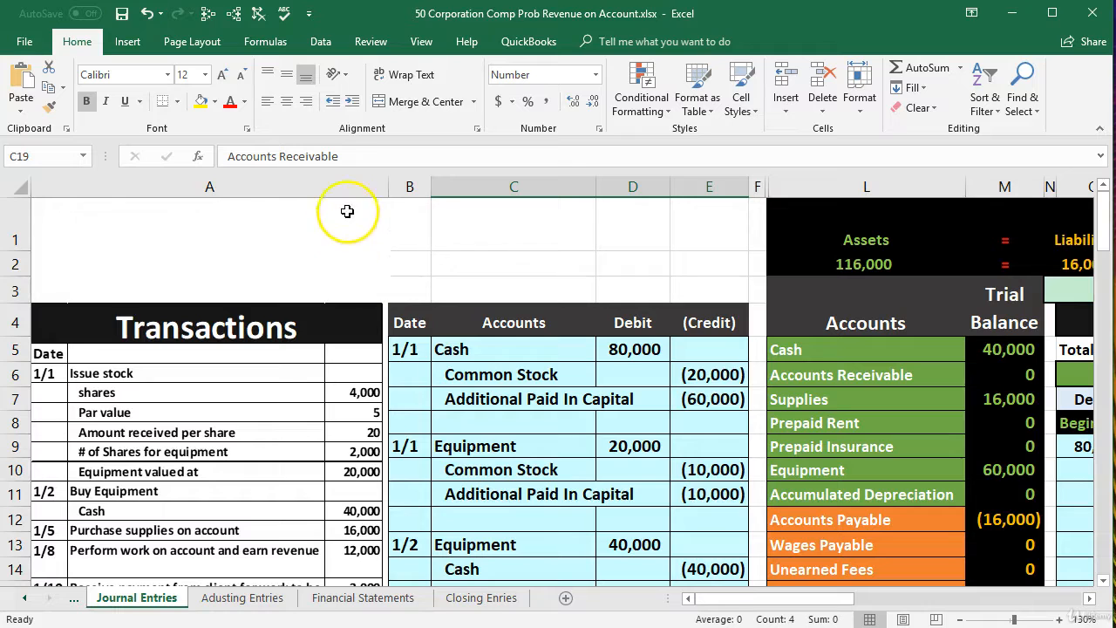
{"action": "left_click", "coordinate": [540, 247]}
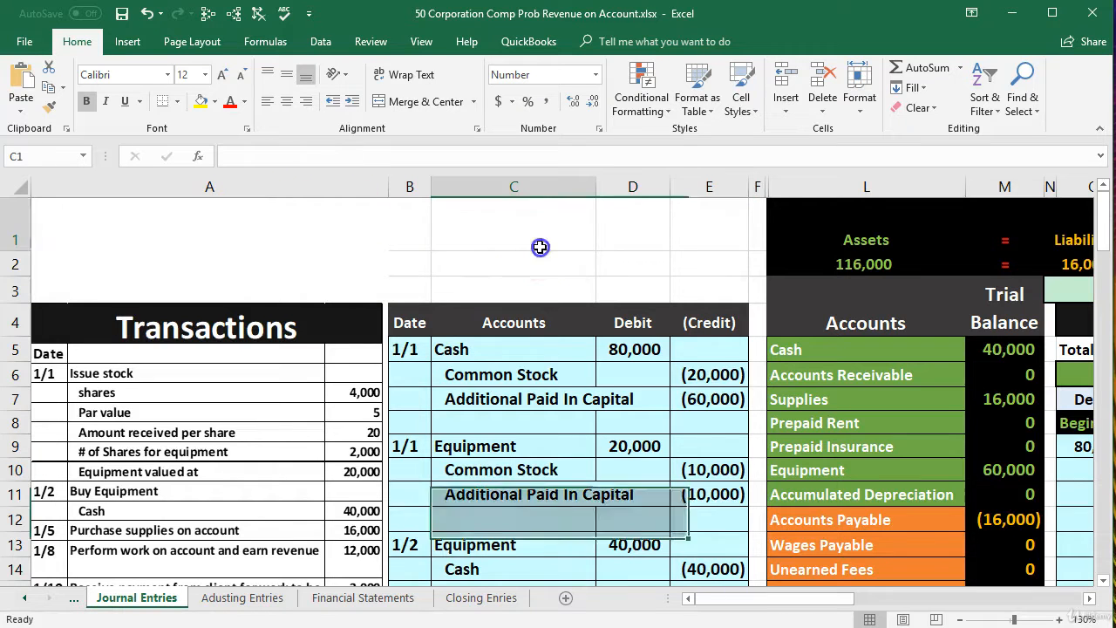
{"action": "left_click", "coordinate": [1090, 601]}
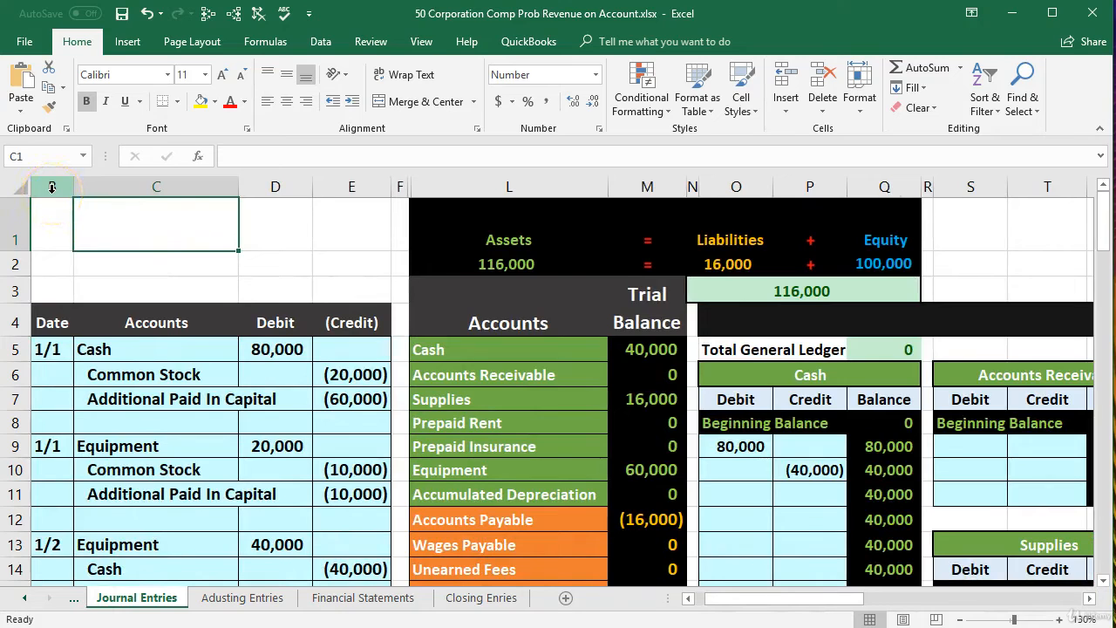
{"action": "left_click", "coordinate": [402, 214]}
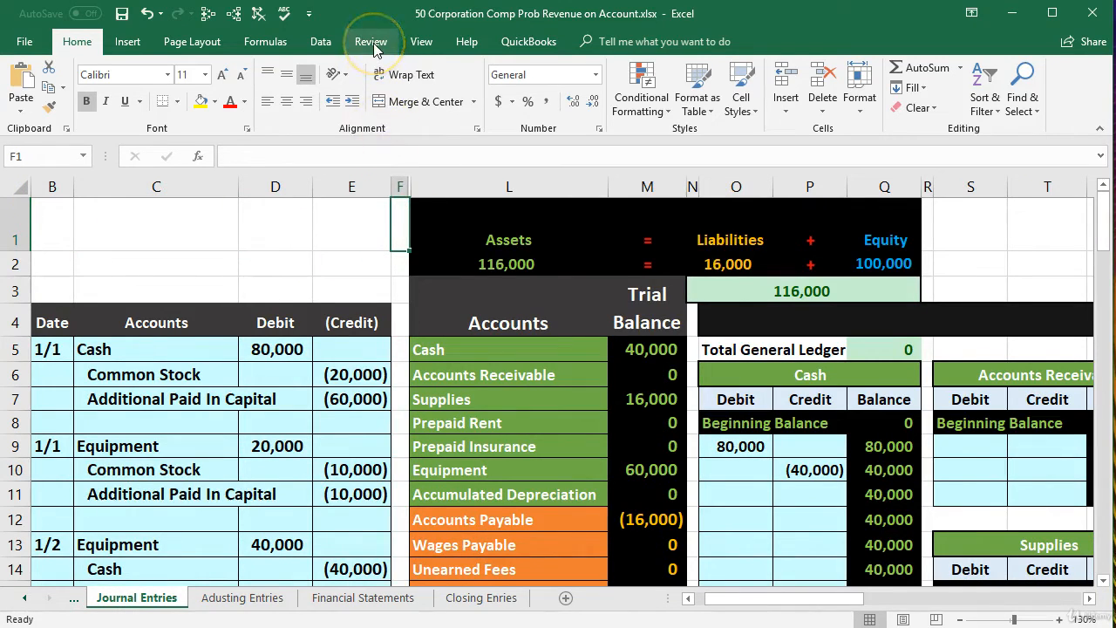
{"action": "left_click", "coordinate": [417, 41]}
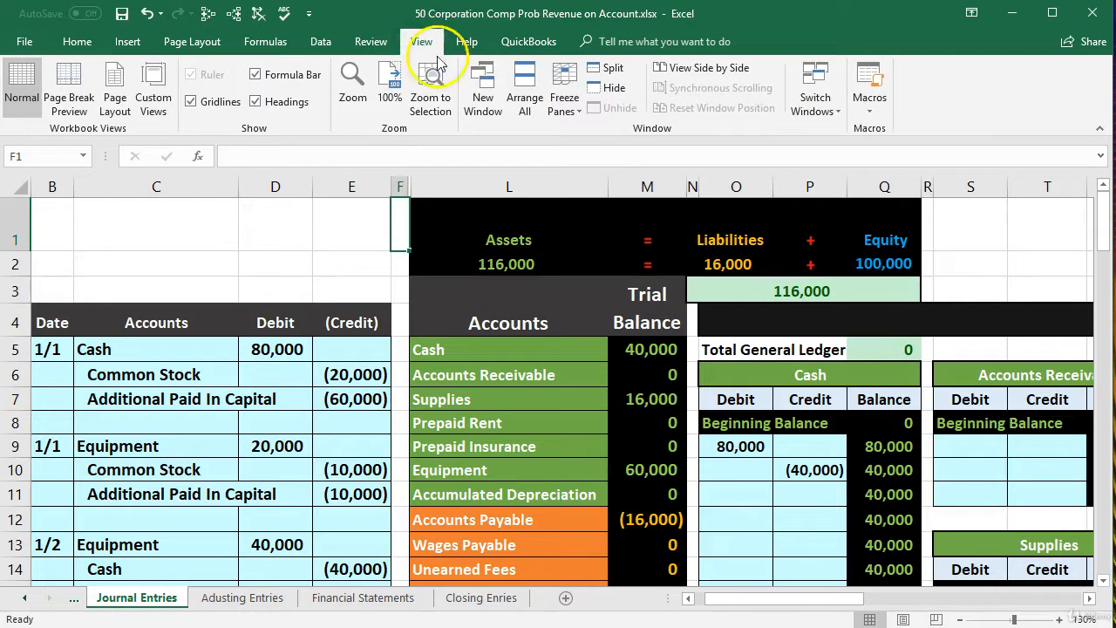
{"action": "left_click", "coordinate": [568, 104]}
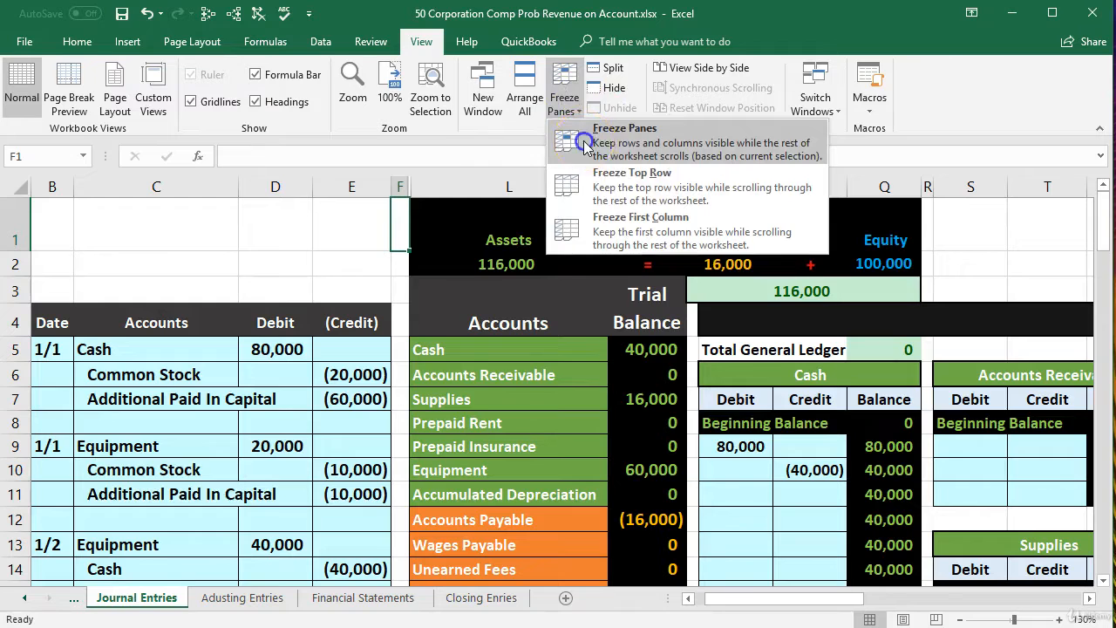
{"action": "left_click", "coordinate": [577, 137]}
Step: Post the 1/8 Accounts Receivable debit to the general ledger by linking S9 to journal cell D19
{"action": "scroll", "coordinate": [501, 410], "scroll_direction": "down", "scroll_amount": 2}
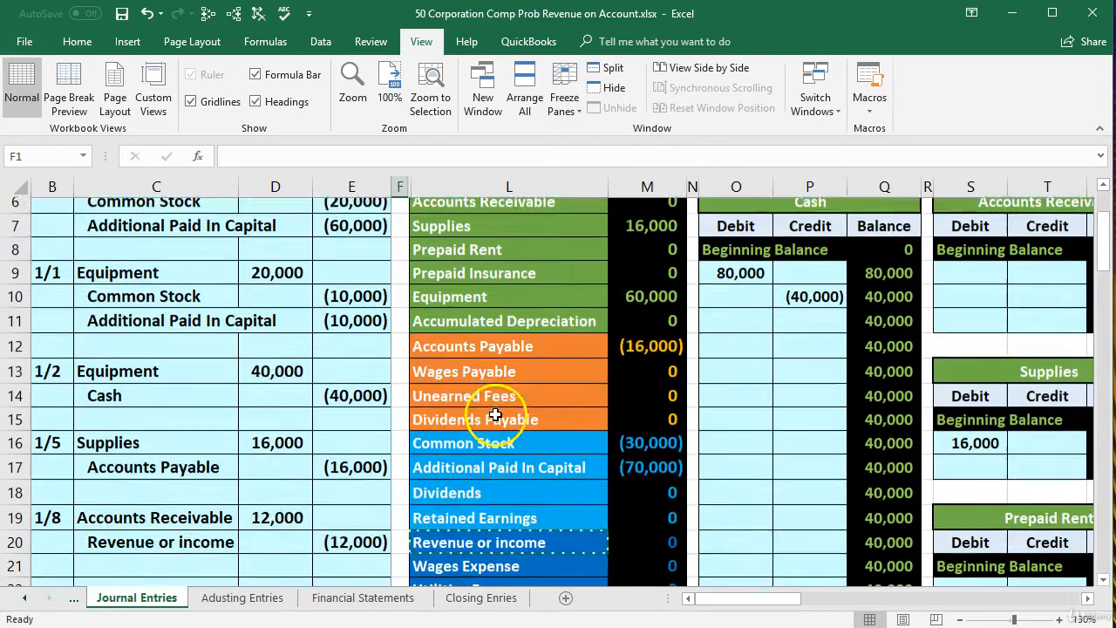
{"action": "left_click_drag", "start_coordinate": [170, 502], "coordinate": [249, 501]}
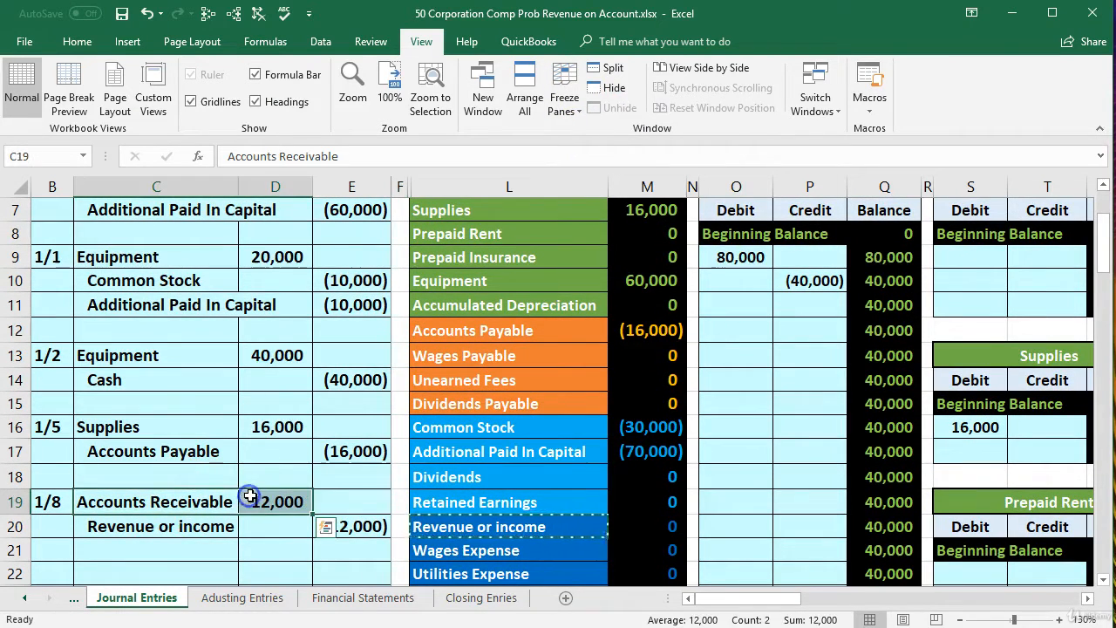
{"action": "scroll", "coordinate": [423, 506], "scroll_direction": "up", "scroll_amount": 1}
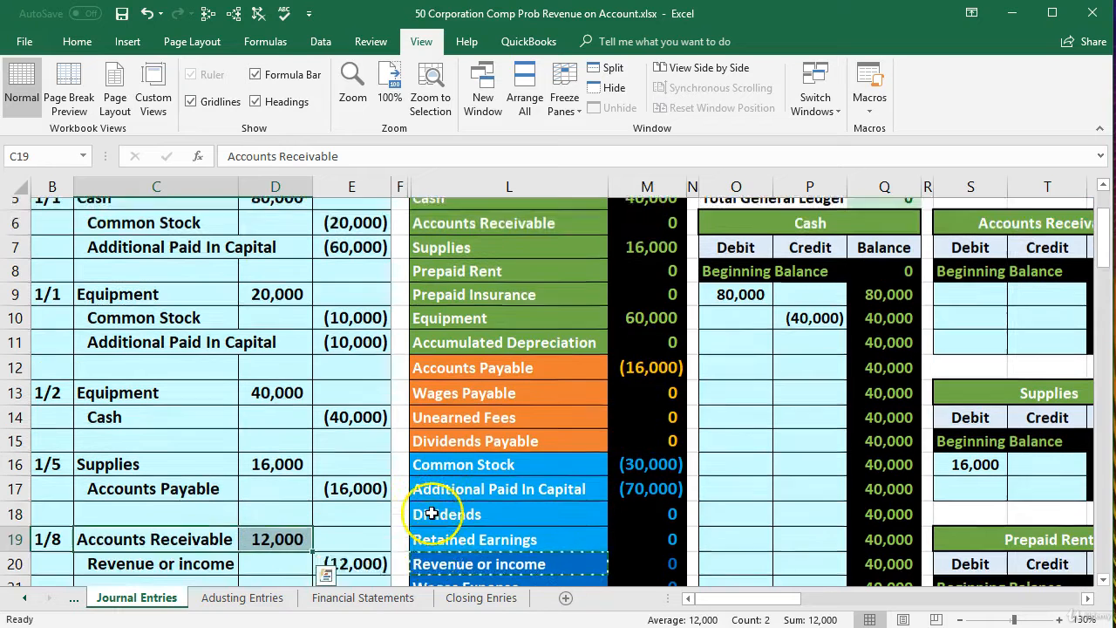
{"action": "left_click_drag", "start_coordinate": [493, 272], "coordinate": [621, 271]}
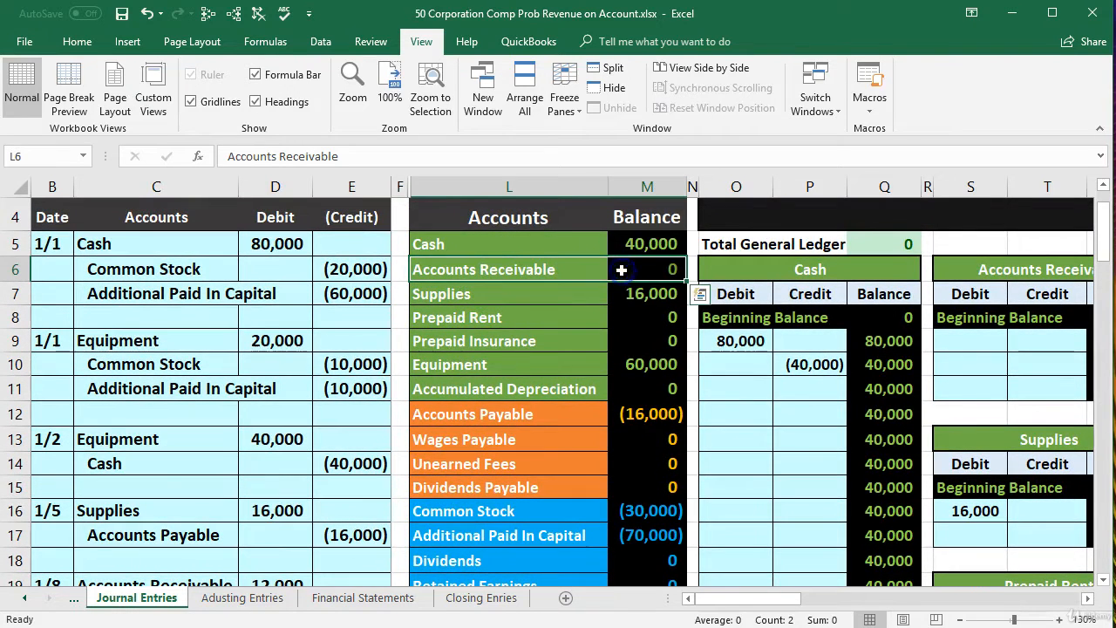
{"action": "left_click", "coordinate": [960, 342]}
{"action": "key", "text": "Right"}
{"action": "key", "text": "Right"}
{"action": "key", "text": "Right"}
{"action": "key", "text": "Right"}
{"action": "key", "text": "Right"}
{"action": "key", "text": "Right"}
{"action": "key", "text": "Right"}
{"action": "key", "text": "Right"}
{"action": "key", "text": "Right"}
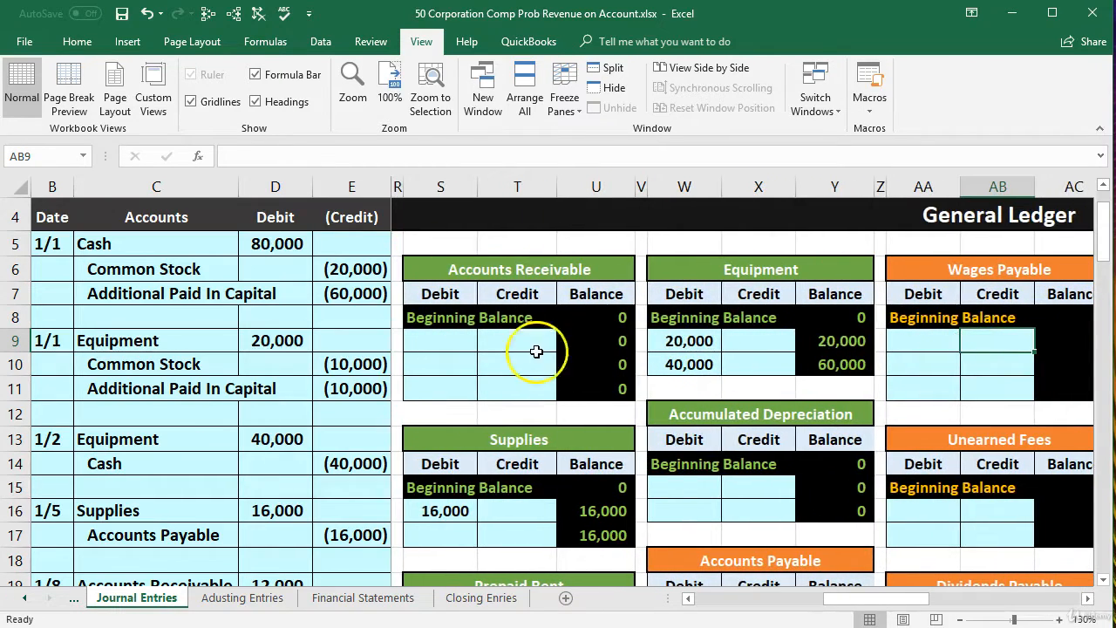
{"action": "scroll", "coordinate": [468, 349], "scroll_direction": "down", "scroll_amount": 2}
{"action": "left_click", "coordinate": [300, 429]}
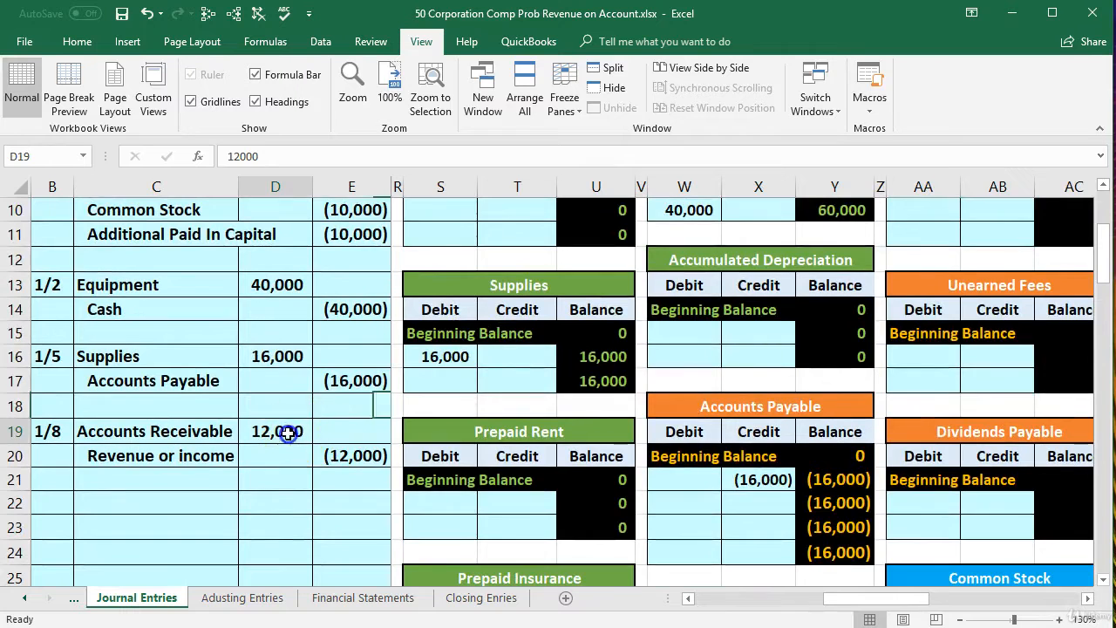
{"action": "scroll", "coordinate": [374, 428], "scroll_direction": "up", "scroll_amount": 2}
{"action": "left_click", "coordinate": [445, 339]}
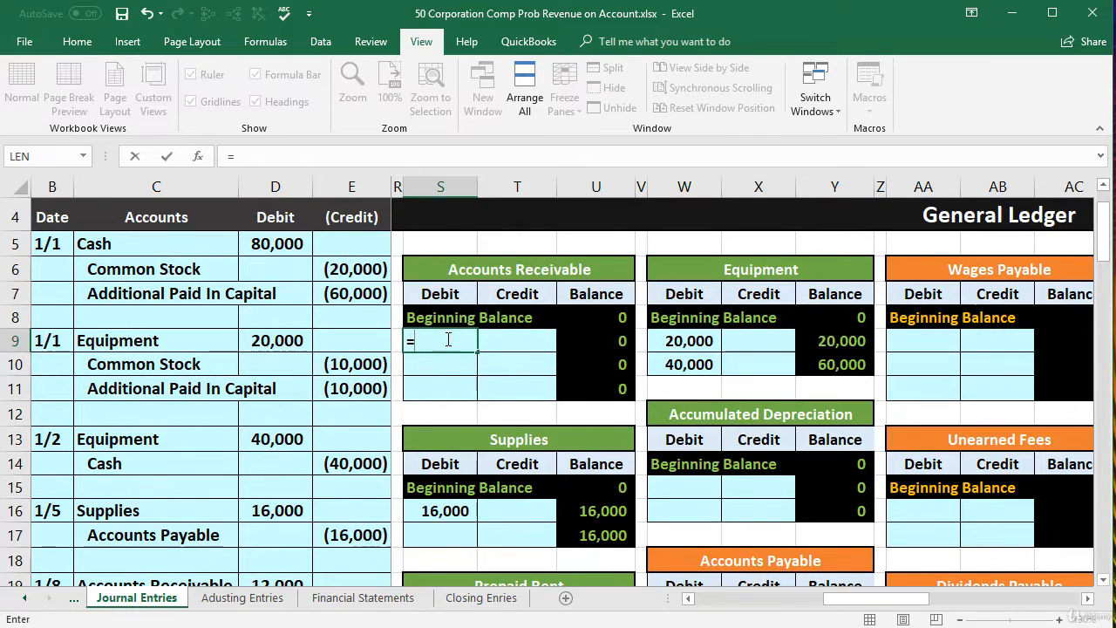
{"action": "scroll", "coordinate": [448, 339], "scroll_direction": "down", "scroll_amount": 1}
{"action": "left_click", "coordinate": [287, 498]}
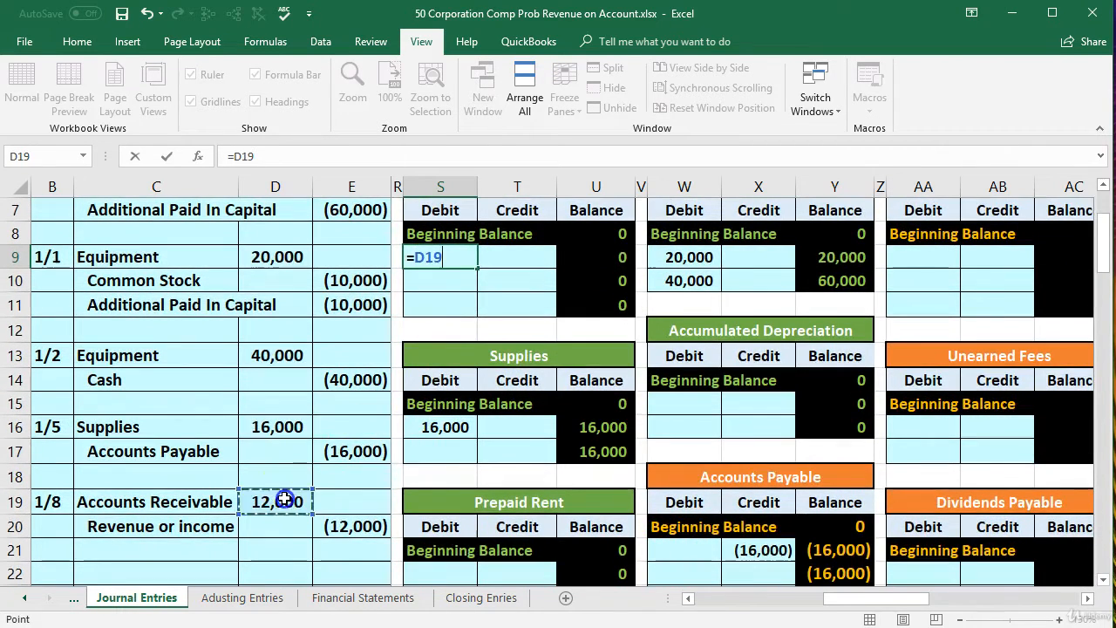
{"action": "scroll", "coordinate": [480, 457], "scroll_direction": "up", "scroll_amount": 1}
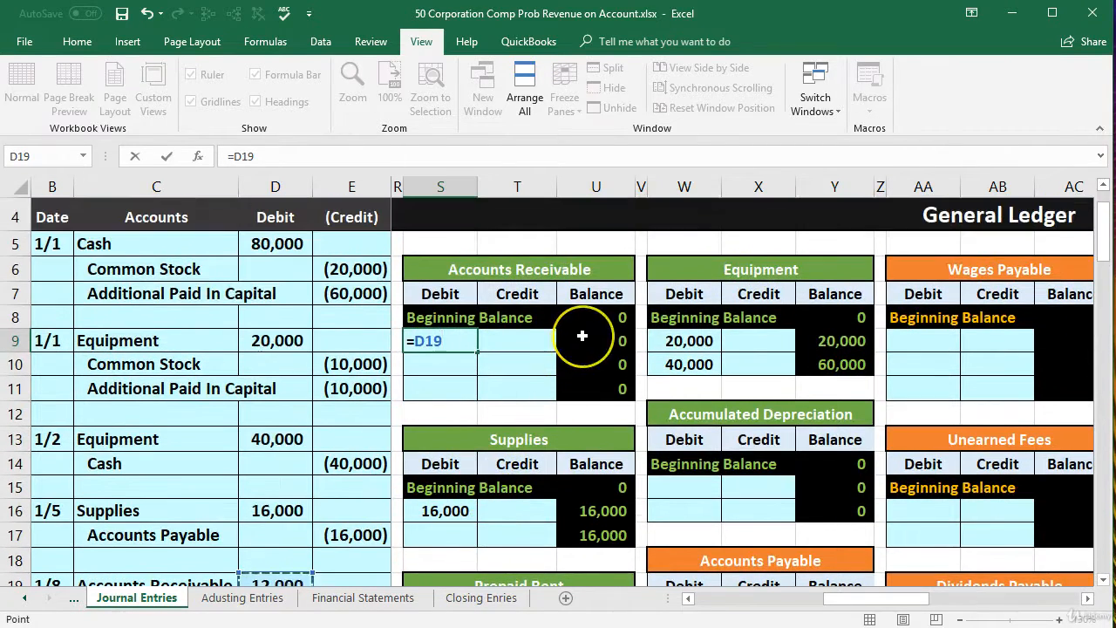
{"action": "key", "text": "Return"}
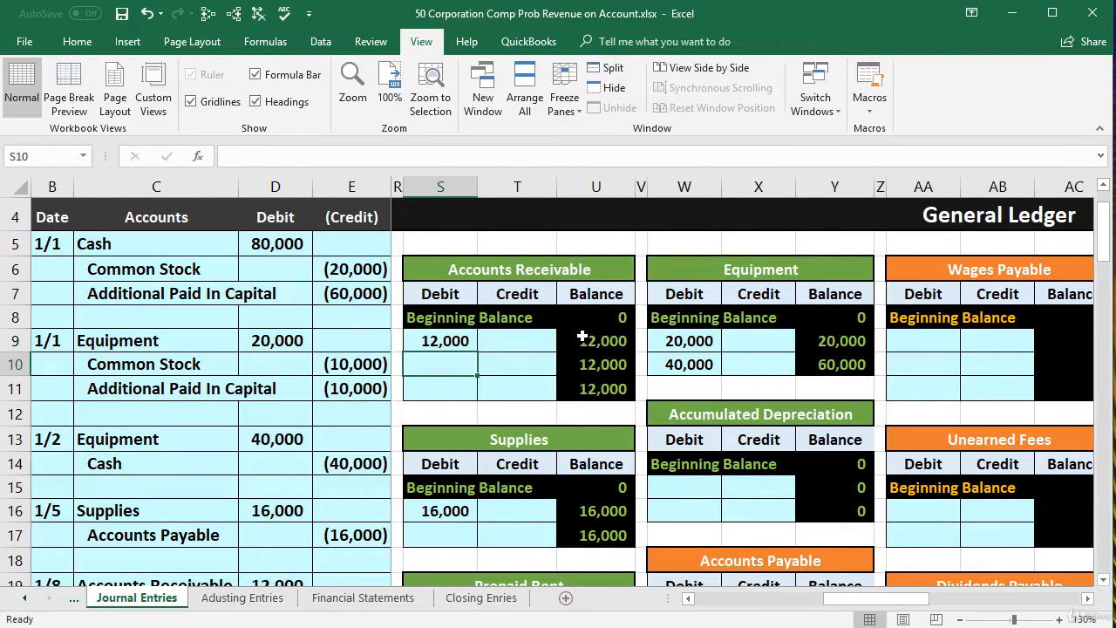
Step: Check the Accounts Receivable balance in the general ledger and trial balance, and the trial balance total of debits minus credits
{"action": "left_click", "coordinate": [582, 336]}
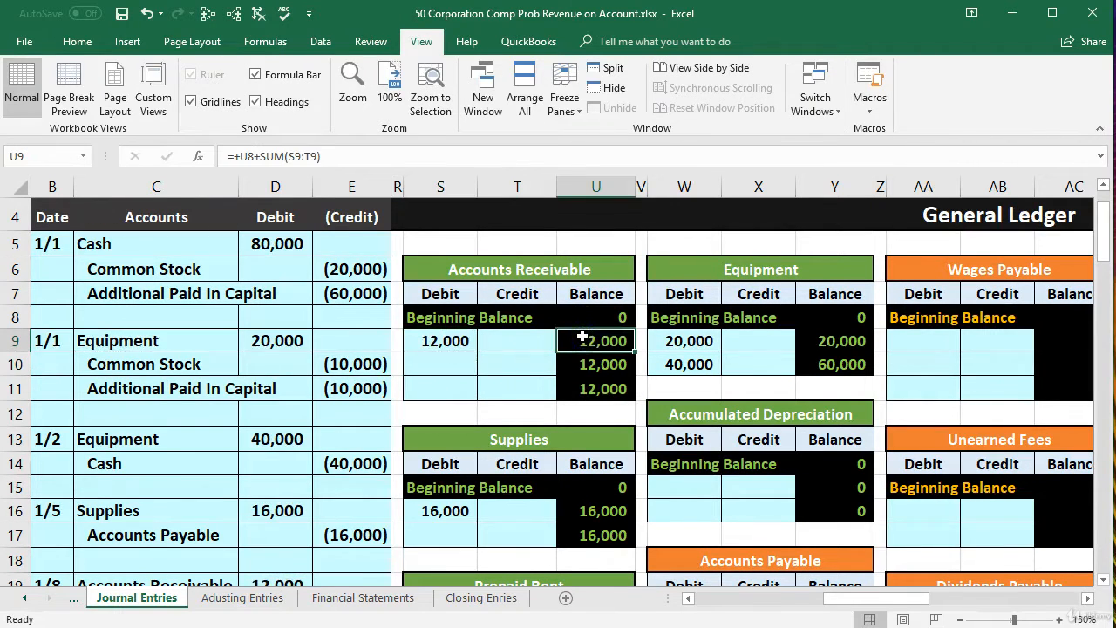
{"action": "left_click", "coordinate": [363, 334]}
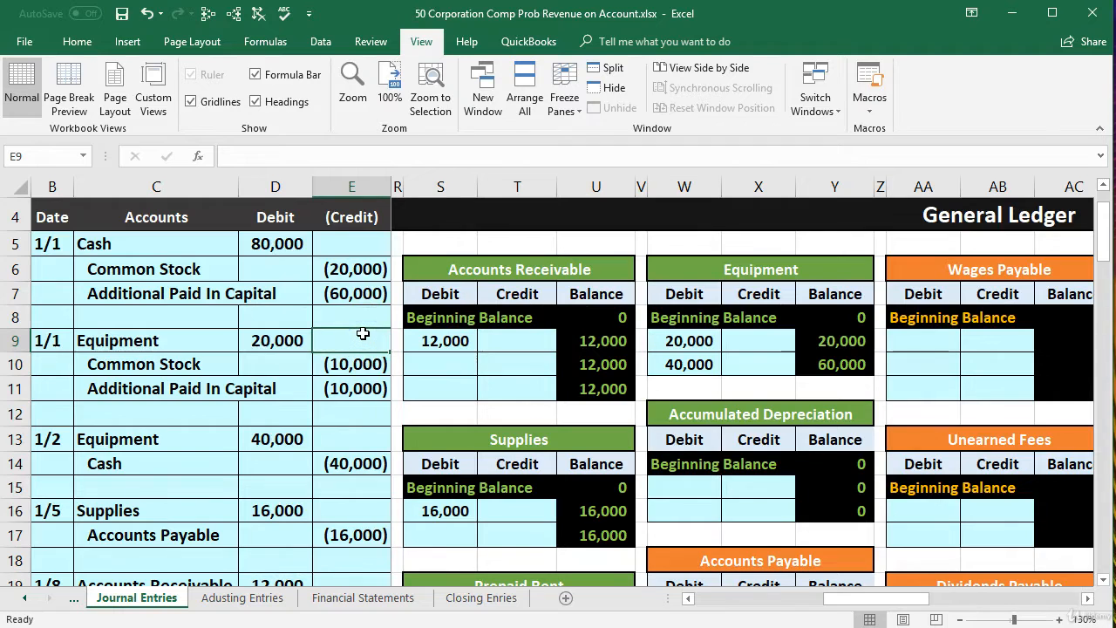
{"action": "key", "text": "Right"}
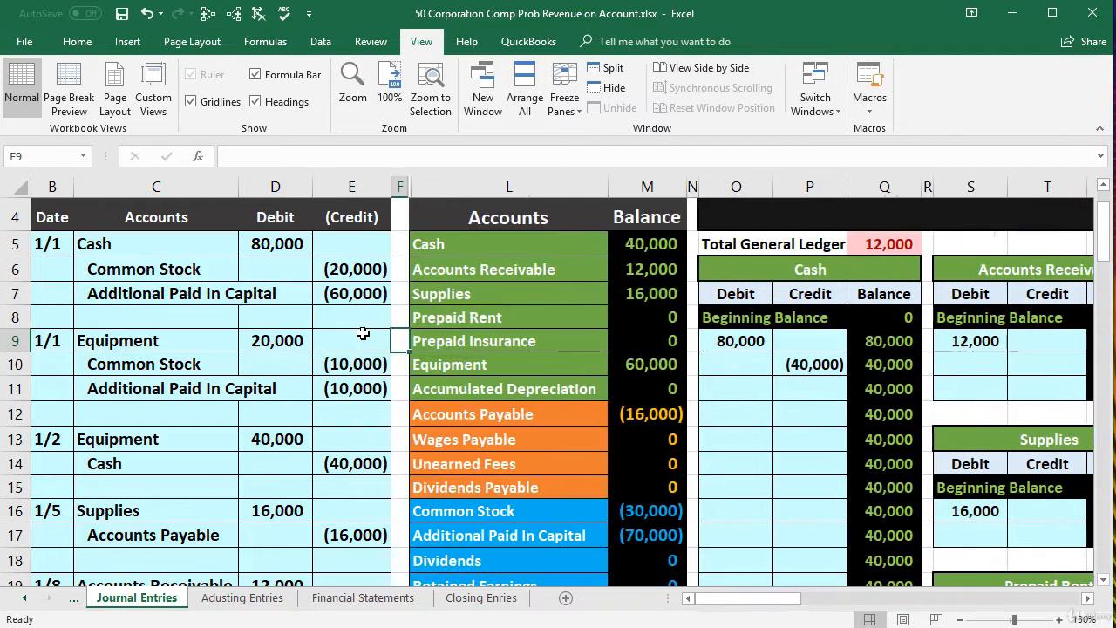
{"action": "left_click", "coordinate": [641, 267]}
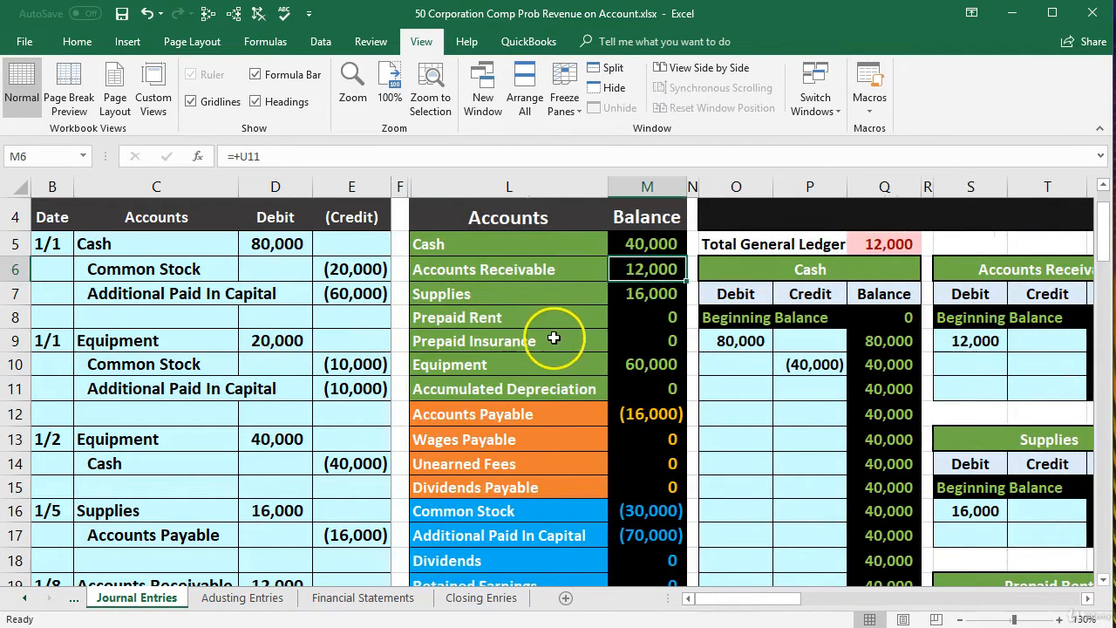
{"action": "scroll", "coordinate": [562, 349], "scroll_direction": "down", "scroll_amount": 4}
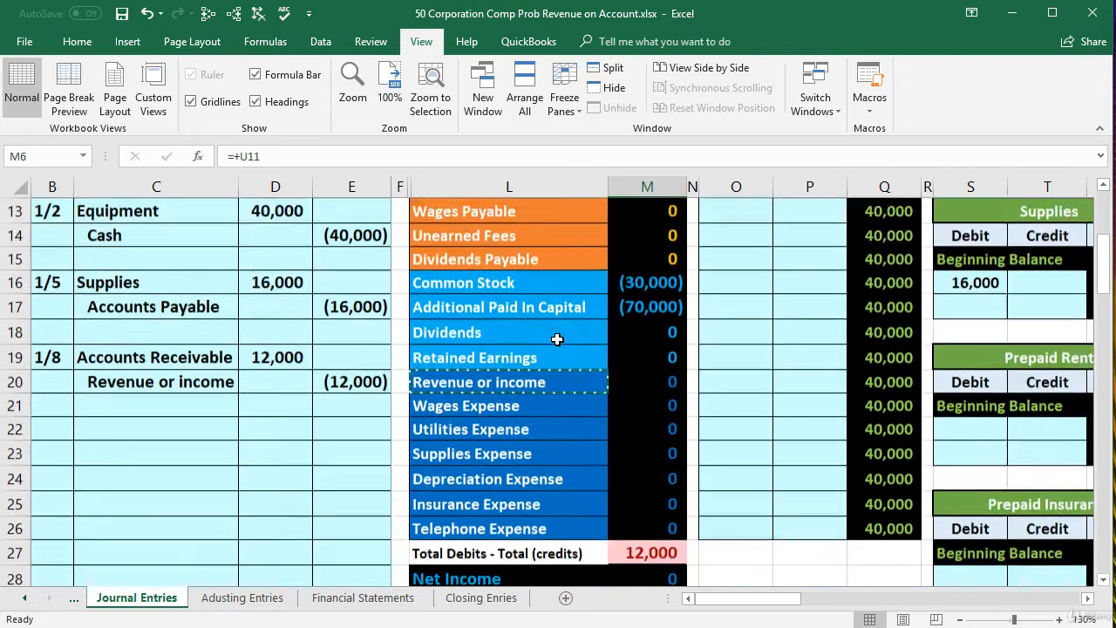
{"action": "left_click", "coordinate": [635, 481]}
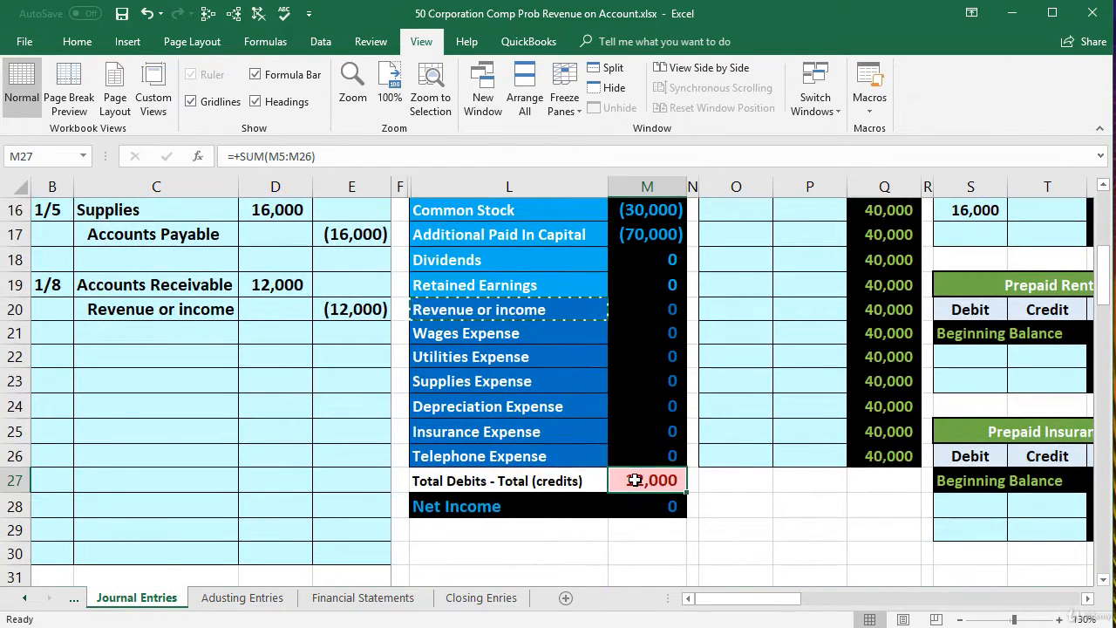
Step: Compare the Revenue or income journal line with its trial balance line and review the accounting equation and Accounts Receivable balance
{"action": "left_click_drag", "start_coordinate": [186, 307], "coordinate": [343, 309]}
{"action": "left_click", "coordinate": [543, 315]}
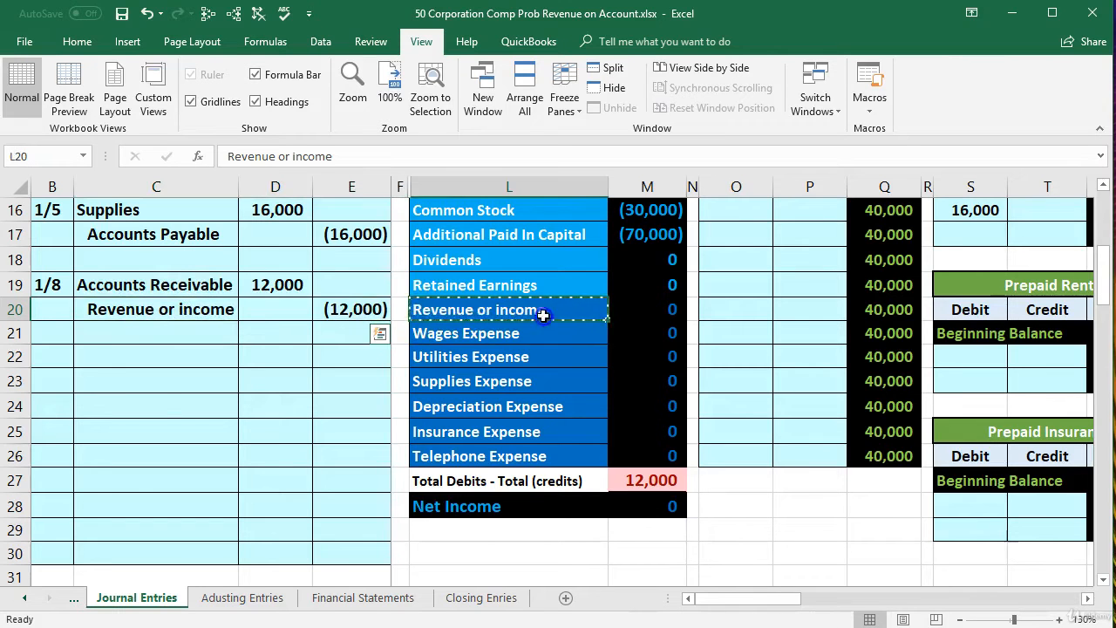
{"action": "left_click_drag", "start_coordinate": [542, 316], "coordinate": [622, 323]}
{"action": "scroll", "coordinate": [625, 321], "scroll_direction": "up", "scroll_amount": 3}
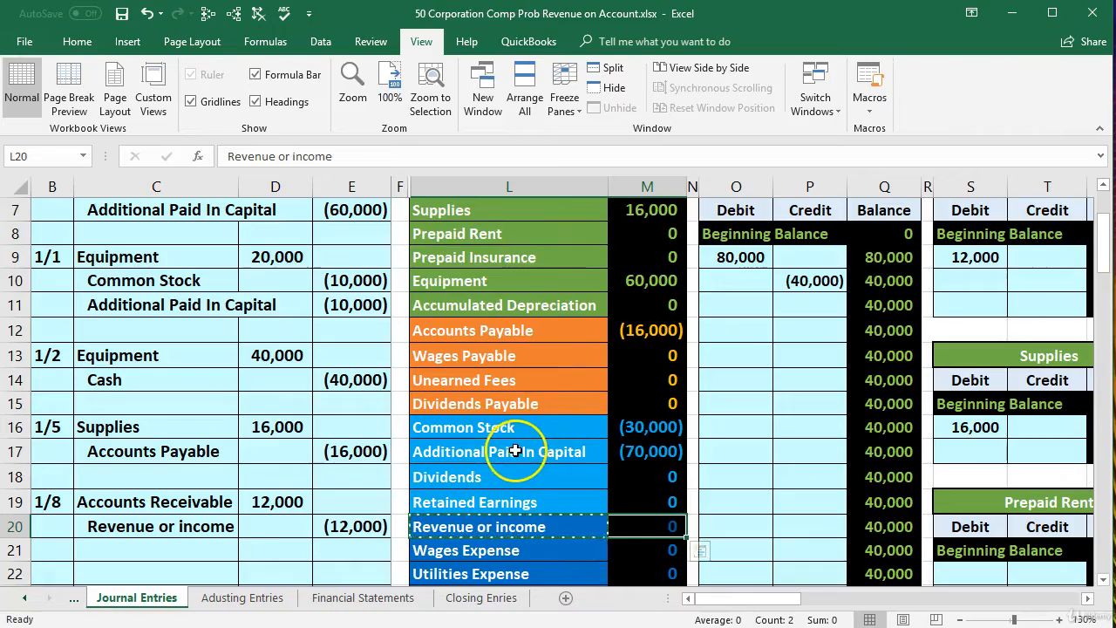
{"action": "scroll", "coordinate": [516, 450], "scroll_direction": "down", "scroll_amount": 1}
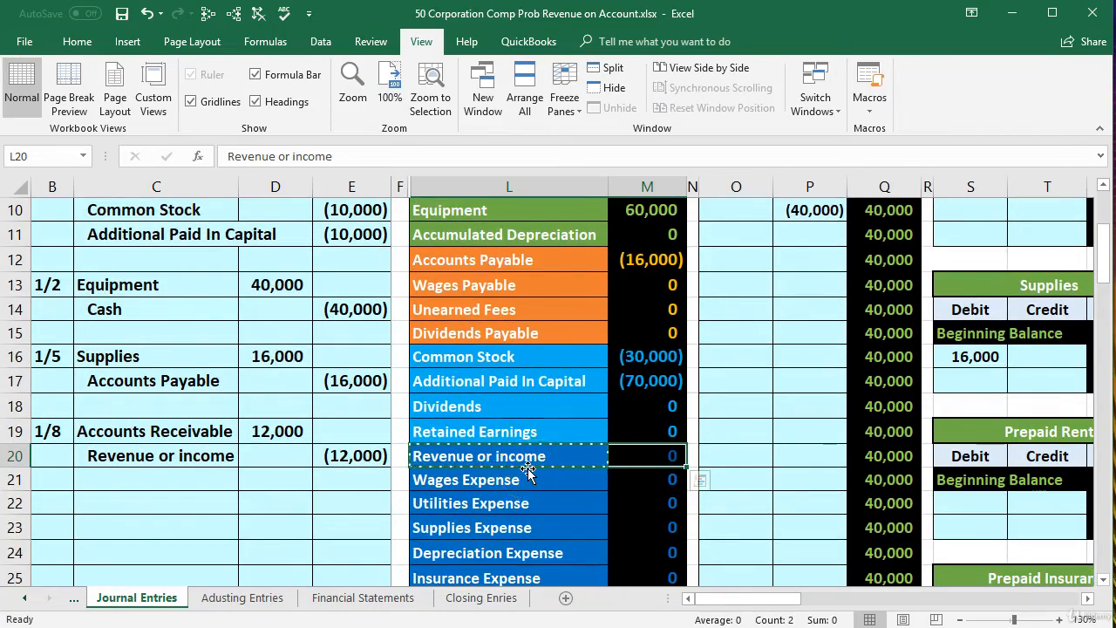
{"action": "scroll", "coordinate": [528, 470], "scroll_direction": "up", "scroll_amount": 2}
{"action": "left_click", "coordinate": [606, 341]}
{"action": "scroll", "coordinate": [607, 341], "scroll_direction": "up", "scroll_amount": 1}
{"action": "left_click", "coordinate": [670, 378]}
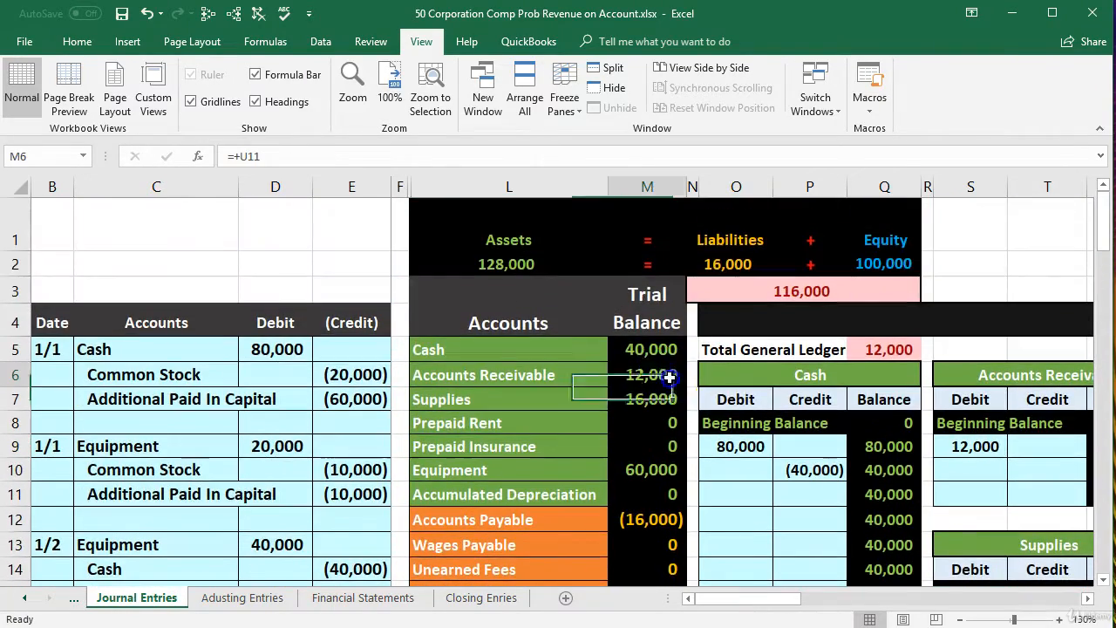
{"action": "left_click_drag", "start_coordinate": [670, 378], "coordinate": [671, 382]}
Step: Post the 1/8 revenue credit to the Revenue or income ledger account by linking AF27 to journal cell E20
{"action": "key", "text": "Right"}
{"action": "key", "text": "Right"}
{"action": "key", "text": "Right"}
{"action": "key", "text": "Right"}
{"action": "key", "text": "Right"}
{"action": "key", "text": "Right"}
{"action": "key", "text": "Right"}
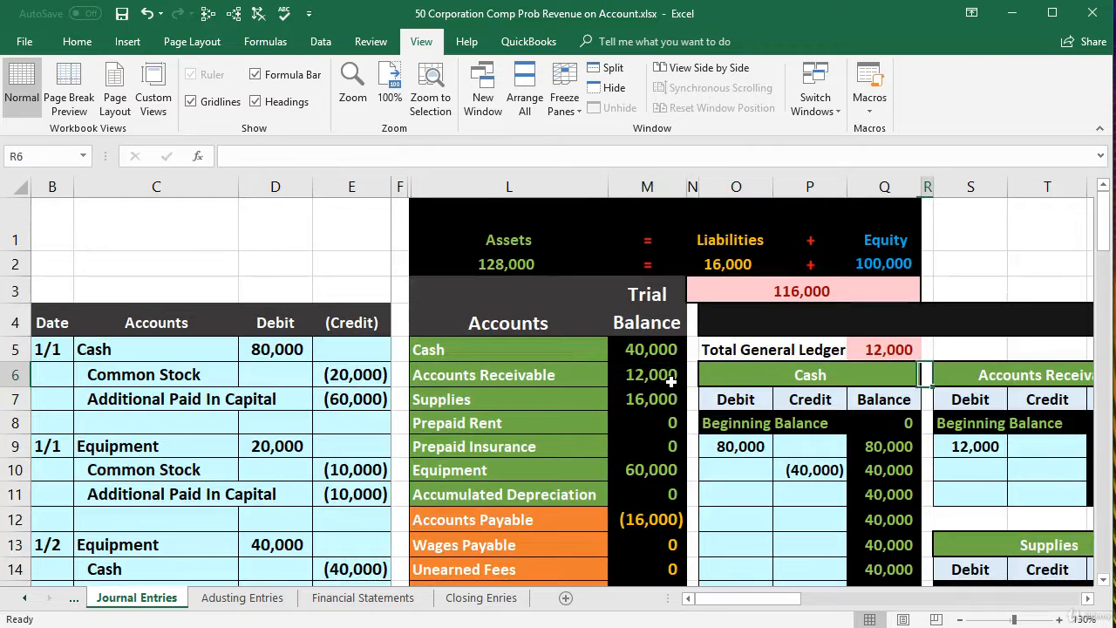
{"action": "key", "text": "Right"}
{"action": "key", "text": "Right"}
{"action": "key", "text": "Right"}
{"action": "key", "text": "Right"}
{"action": "key", "text": "Right"}
{"action": "key", "text": "Right"}
{"action": "key", "text": "Right"}
{"action": "key", "text": "Right"}
{"action": "key", "text": "Right"}
{"action": "key", "text": "Right"}
{"action": "key", "text": "Right"}
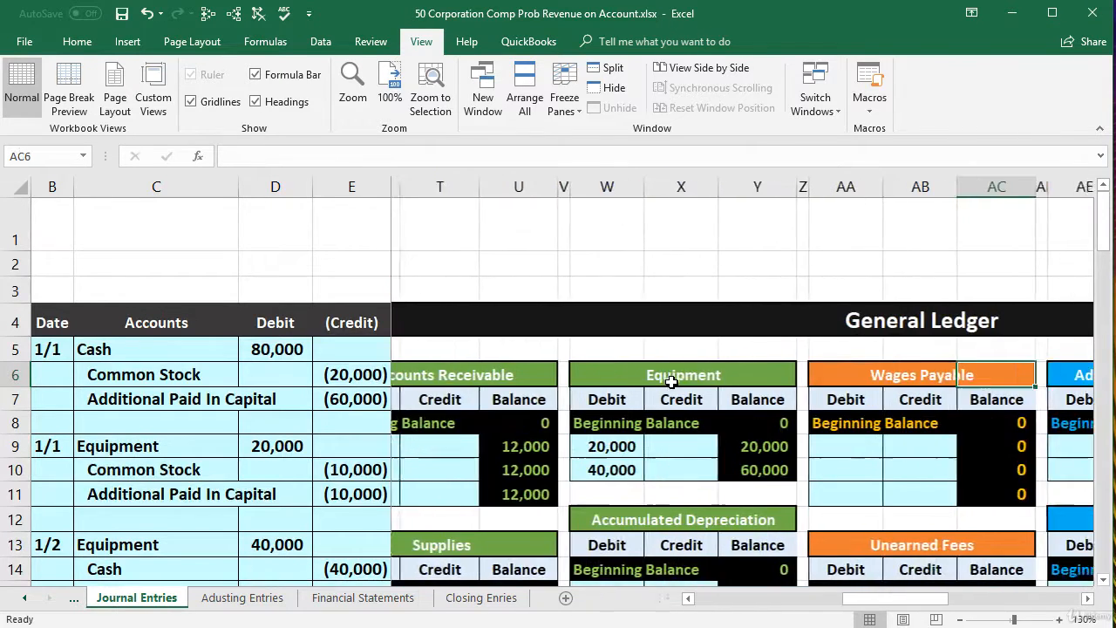
{"action": "key", "text": "Right"}
{"action": "key", "text": "Right"}
{"action": "key", "text": "Right"}
{"action": "key", "text": "Right"}
{"action": "key", "text": "Right"}
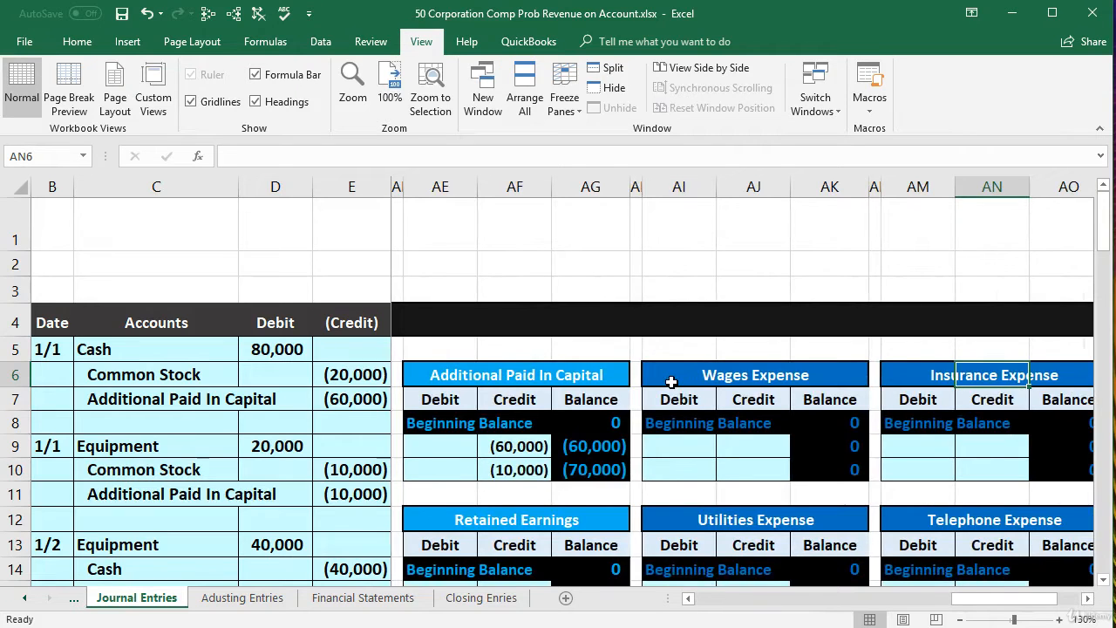
{"action": "scroll", "coordinate": [672, 382], "scroll_direction": "down", "scroll_amount": 5}
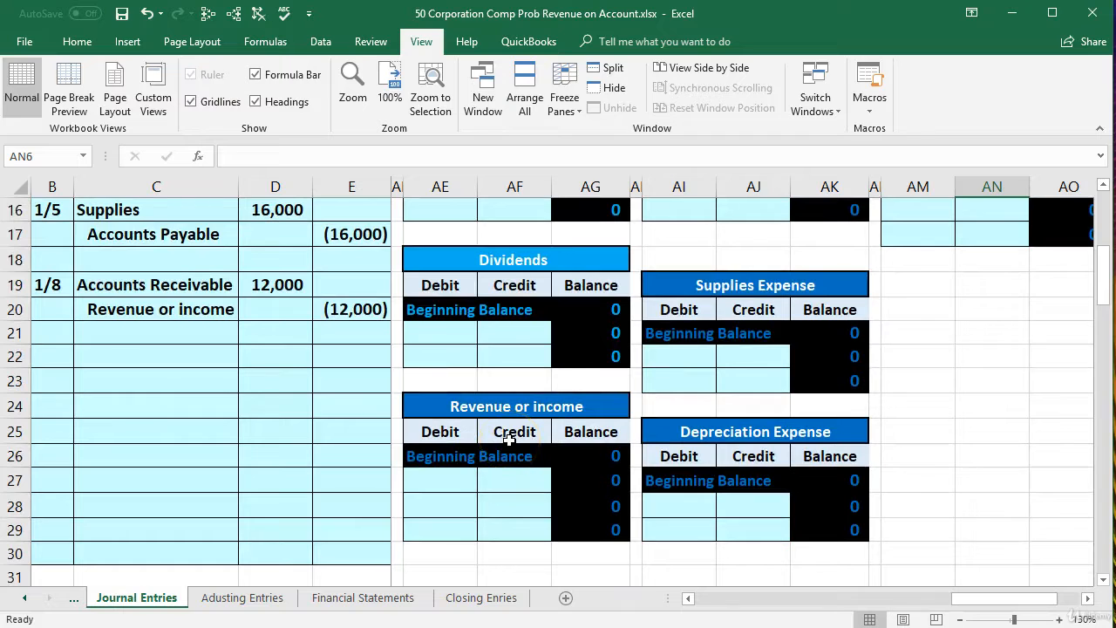
{"action": "left_click", "coordinate": [506, 482]}
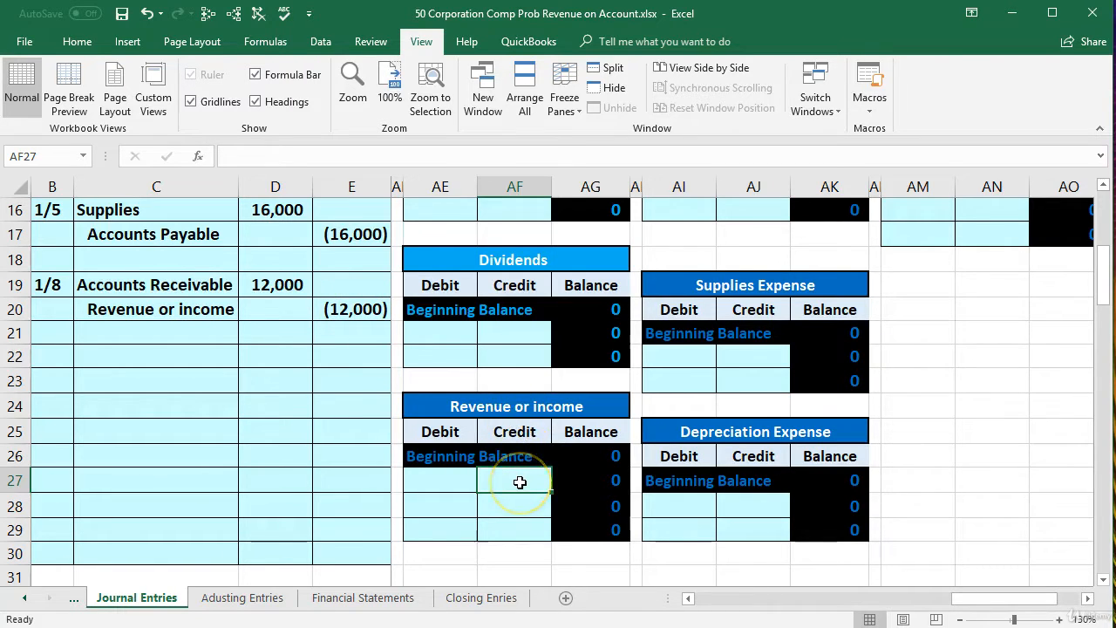
{"action": "type", "text": "="}
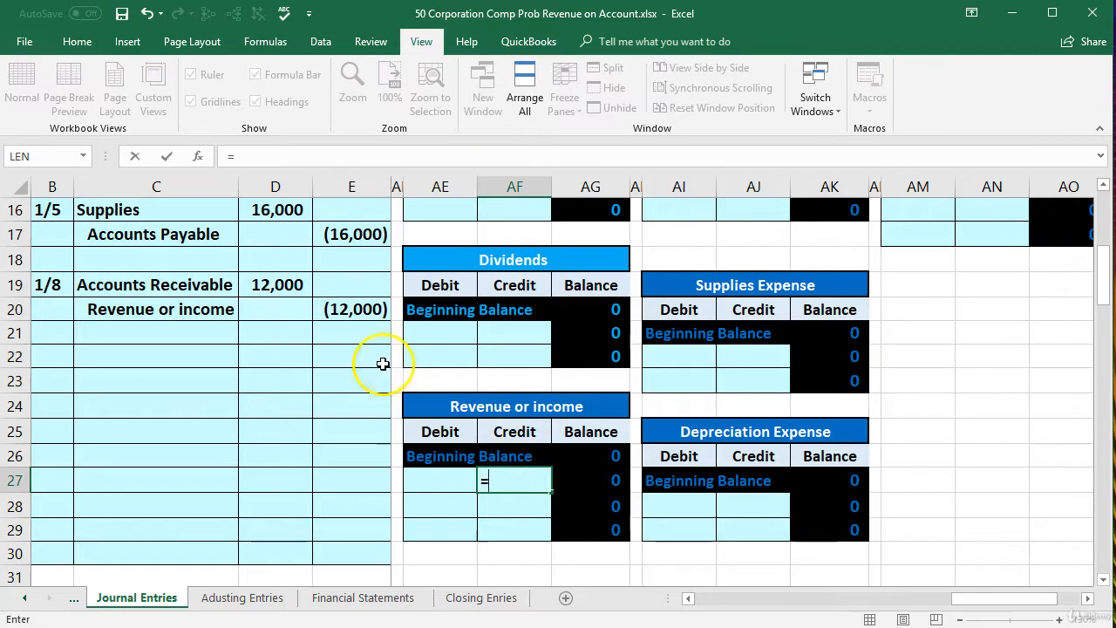
{"action": "left_click", "coordinate": [360, 310]}
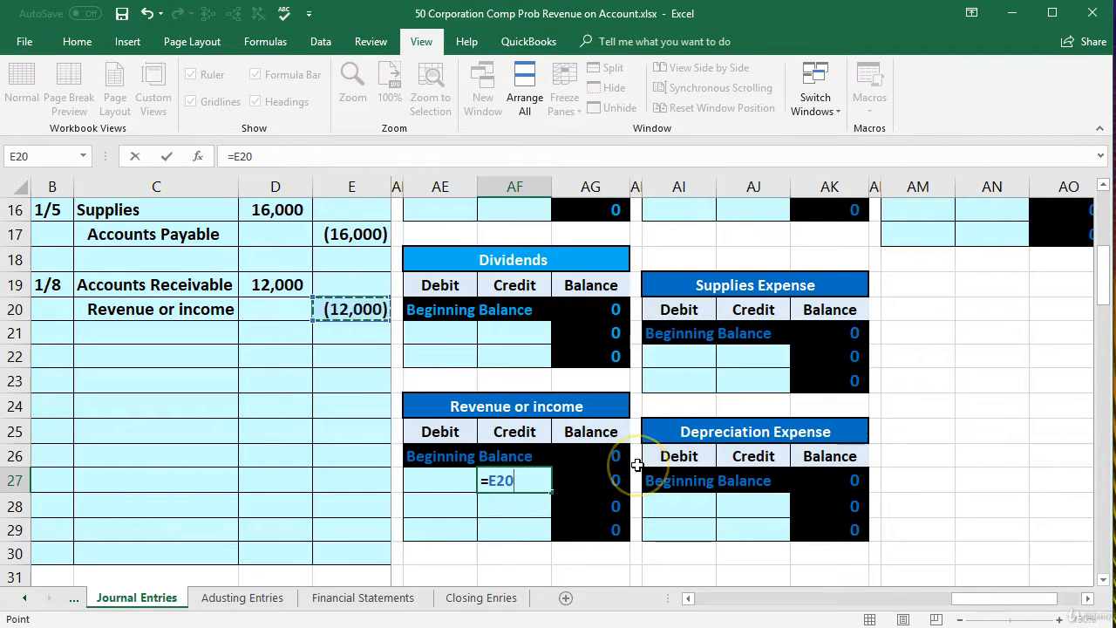
{"action": "key", "text": "Return"}
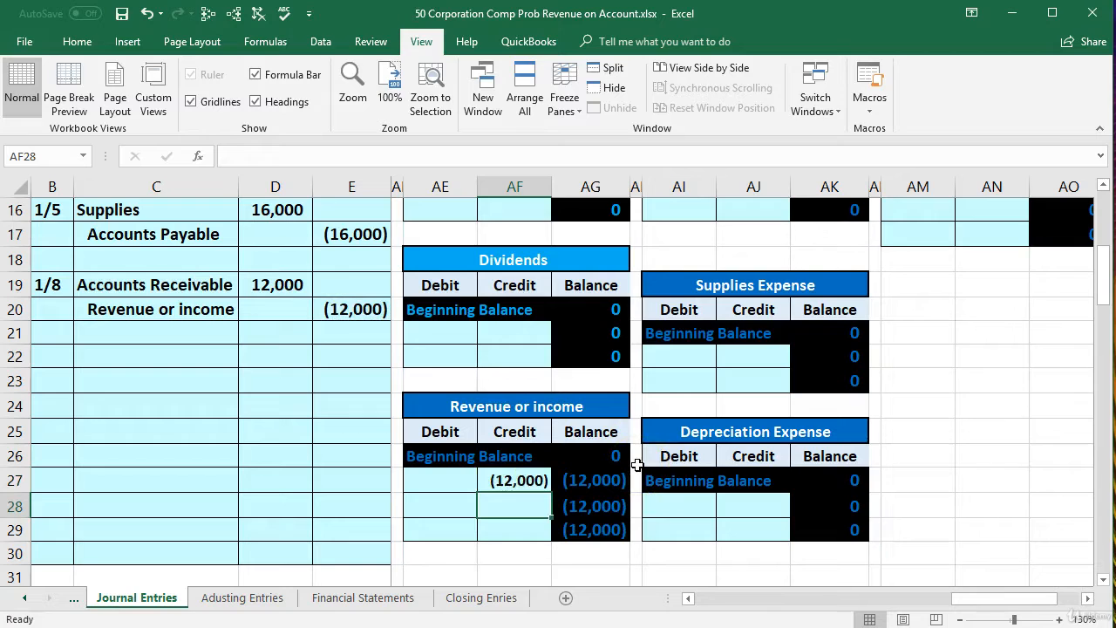
Step: Check the Revenue or income balance in the general ledger and trial balance, plus the trial balance total of debits minus credits
{"action": "left_click", "coordinate": [623, 478]}
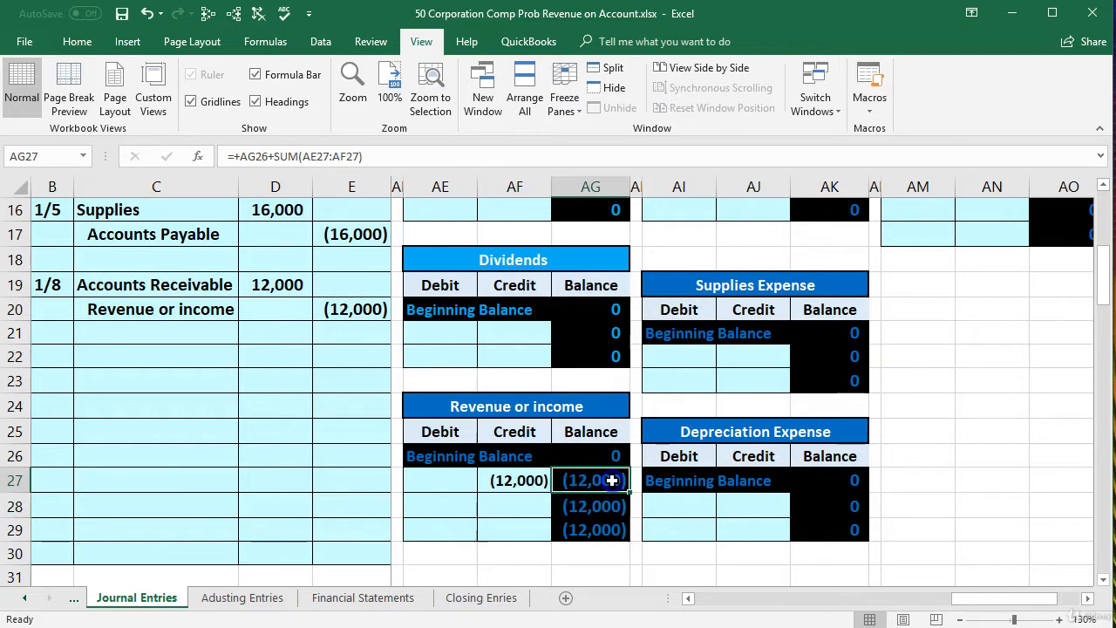
{"action": "left_click", "coordinate": [371, 364]}
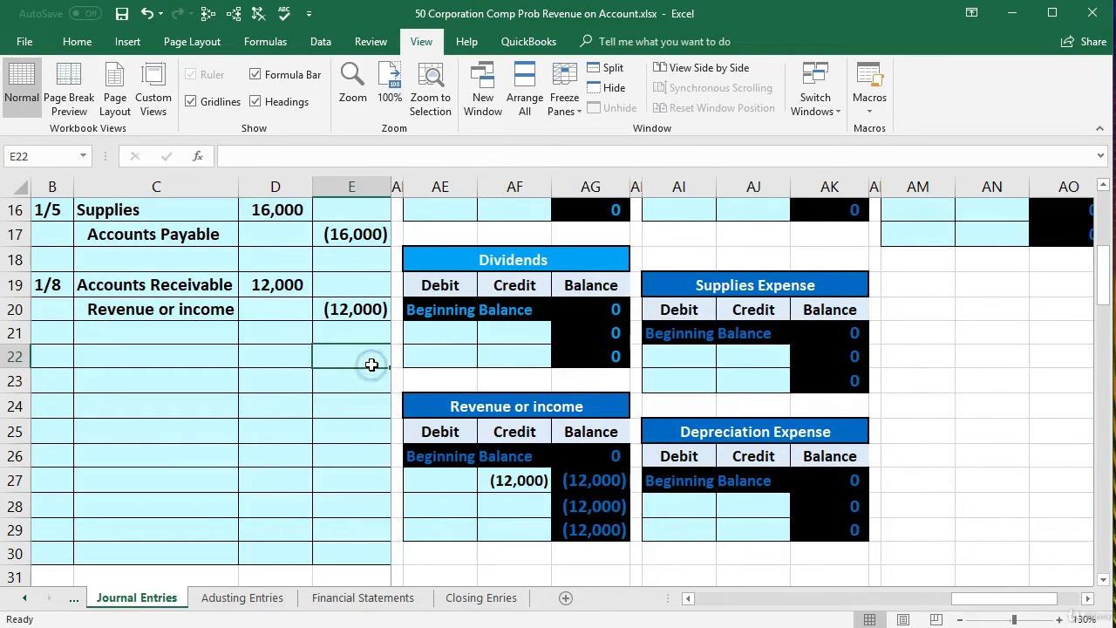
{"action": "key", "text": "Right"}
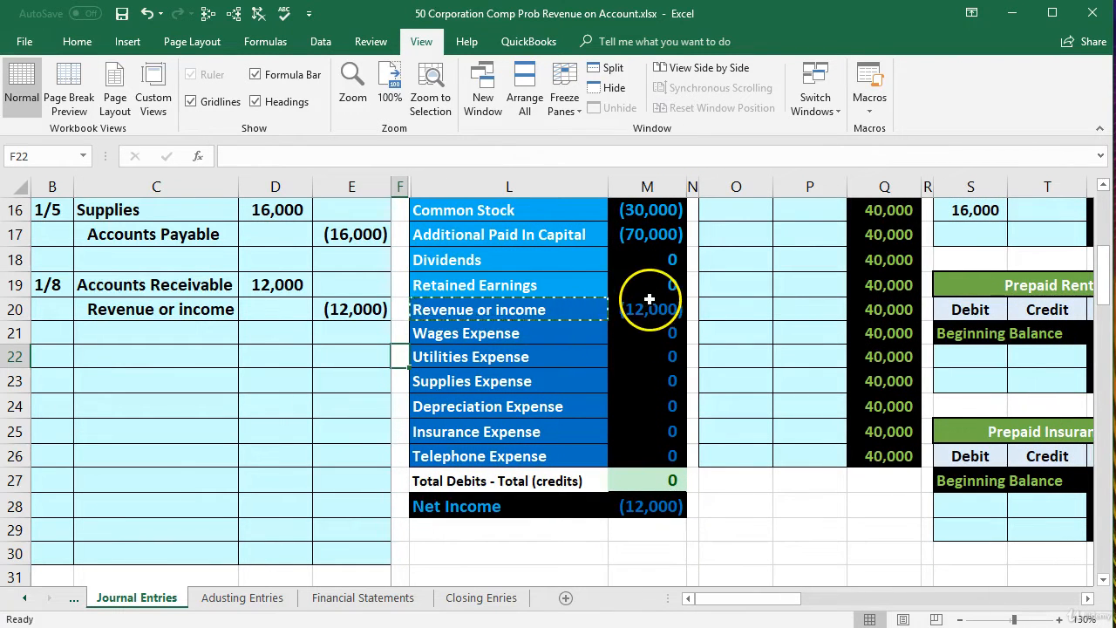
{"action": "left_click", "coordinate": [649, 306]}
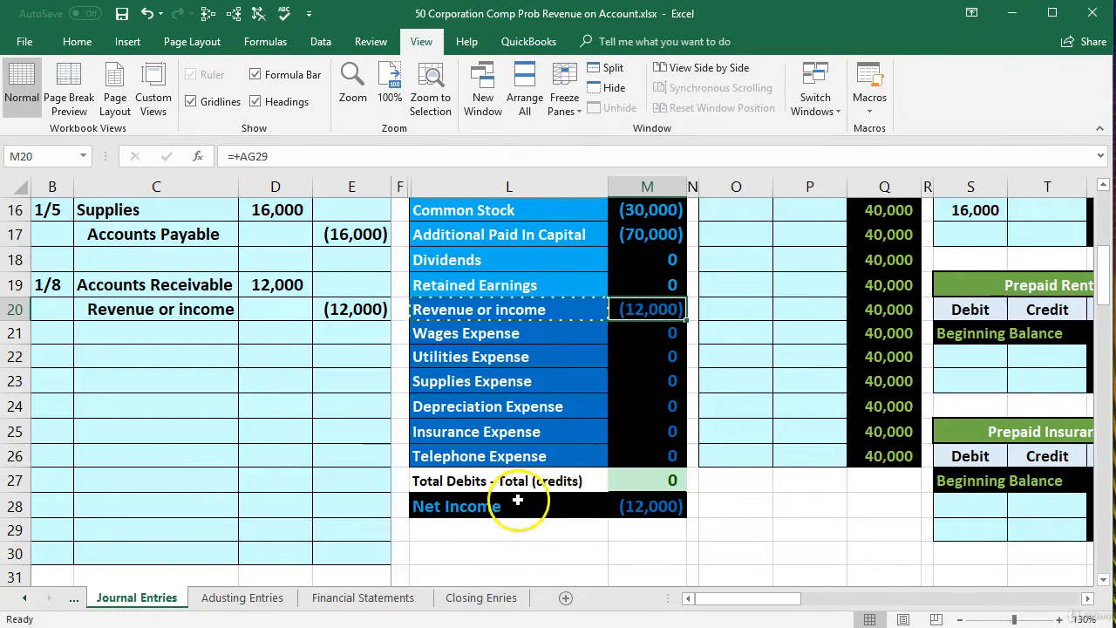
{"action": "left_click", "coordinate": [631, 480]}
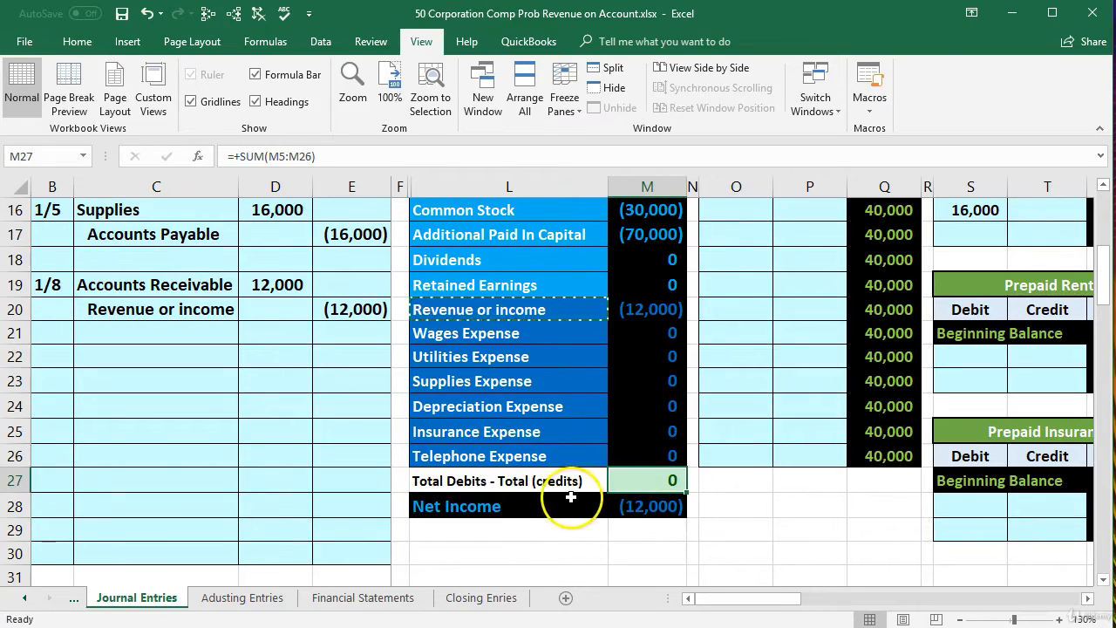
Step: Review the Accounts Receivable and Revenue or income lines in the trial balance as the two sides of the 1/8 transaction
{"action": "scroll", "coordinate": [571, 497], "scroll_direction": "up", "scroll_amount": 3}
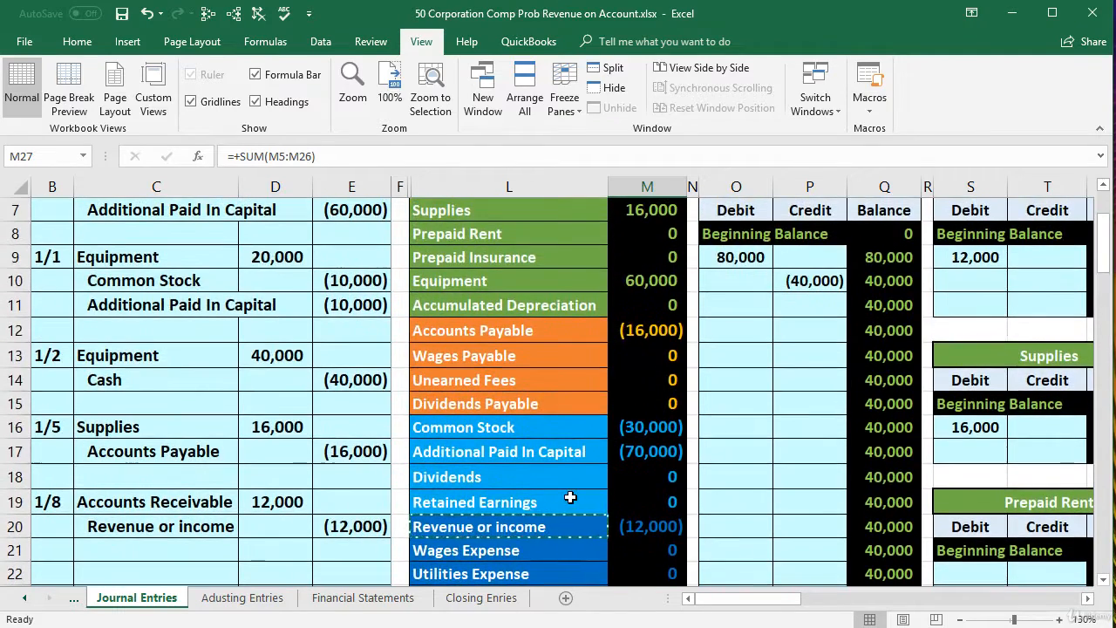
{"action": "scroll", "coordinate": [571, 497], "scroll_direction": "up", "scroll_amount": 1}
{"action": "scroll", "coordinate": [570, 496], "scroll_direction": "down", "scroll_amount": 1}
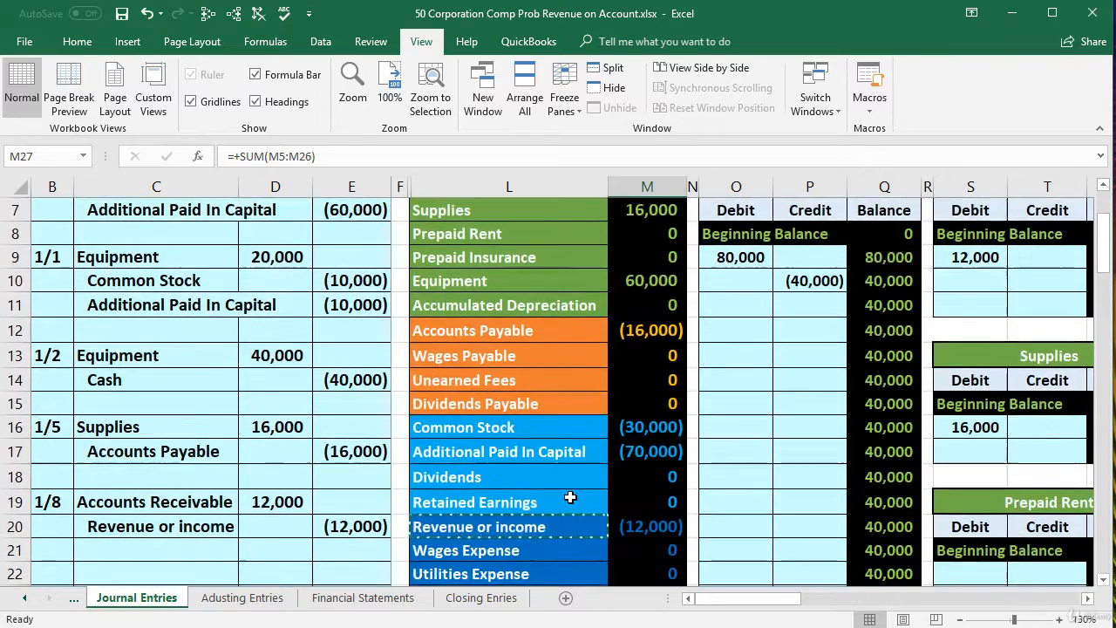
{"action": "scroll", "coordinate": [584, 471], "scroll_direction": "up", "scroll_amount": 1}
{"action": "left_click", "coordinate": [654, 267]}
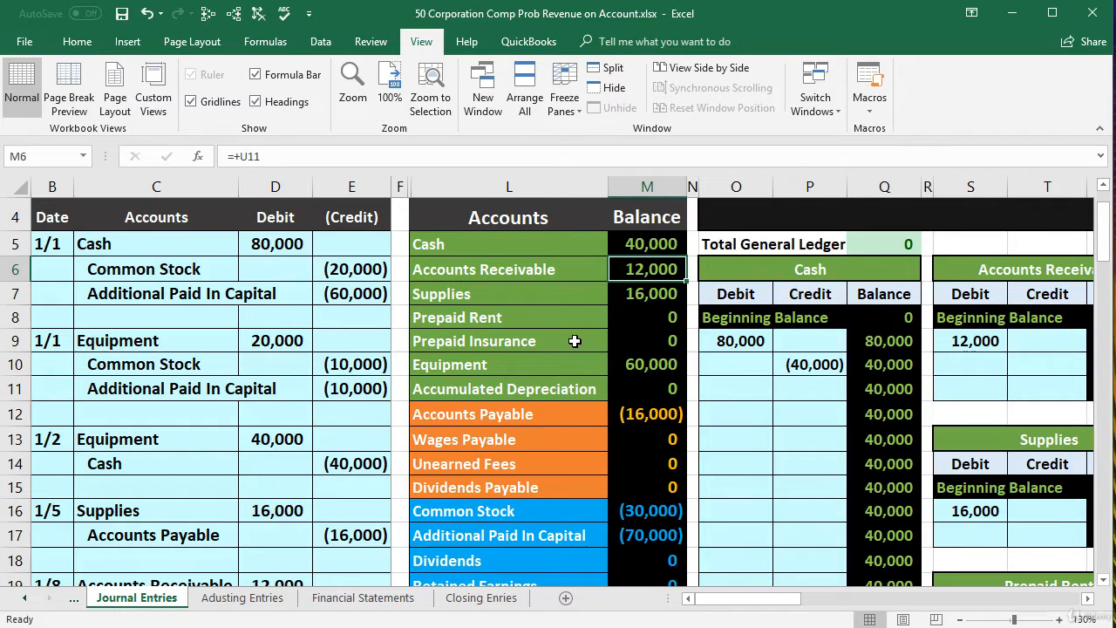
{"action": "scroll", "coordinate": [575, 341], "scroll_direction": "down", "scroll_amount": 3}
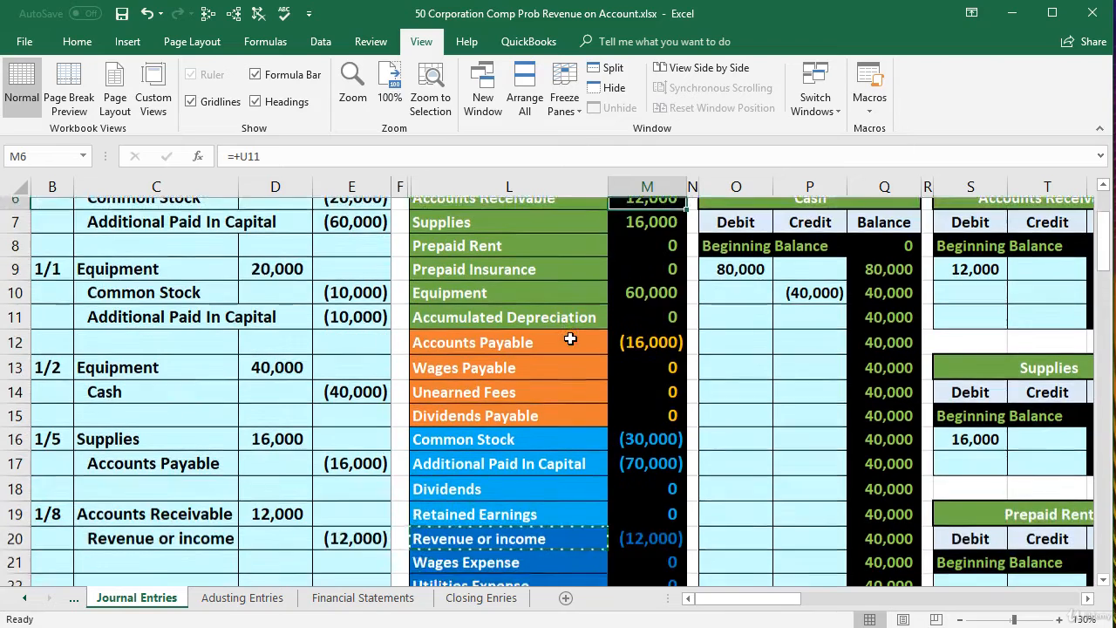
{"action": "scroll", "coordinate": [570, 339], "scroll_direction": "down", "scroll_amount": 1}
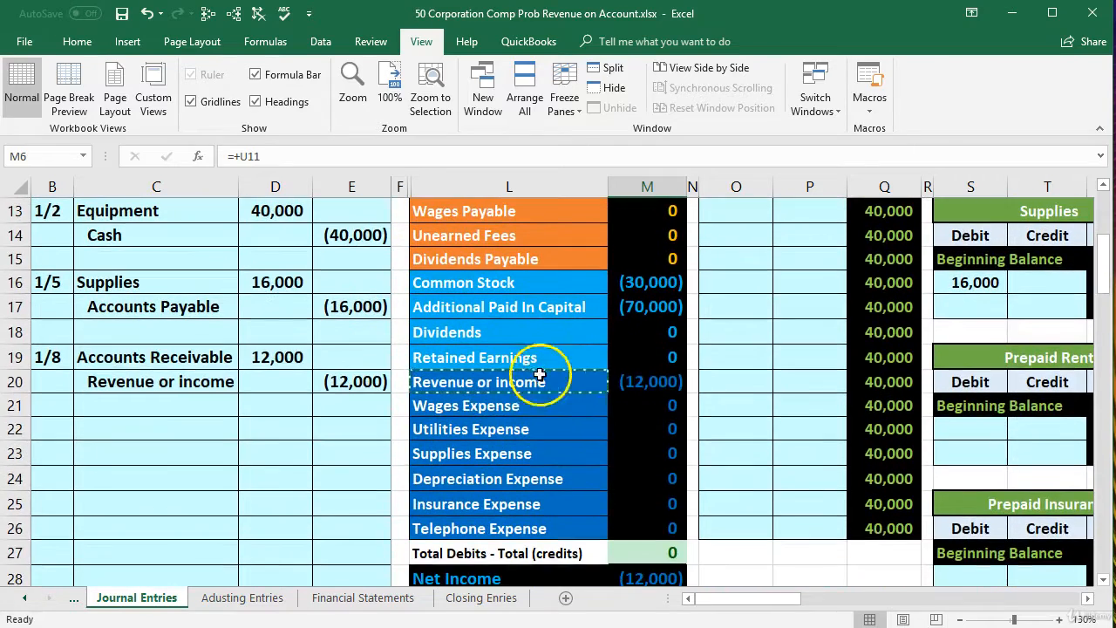
{"action": "left_click", "coordinate": [631, 381]}
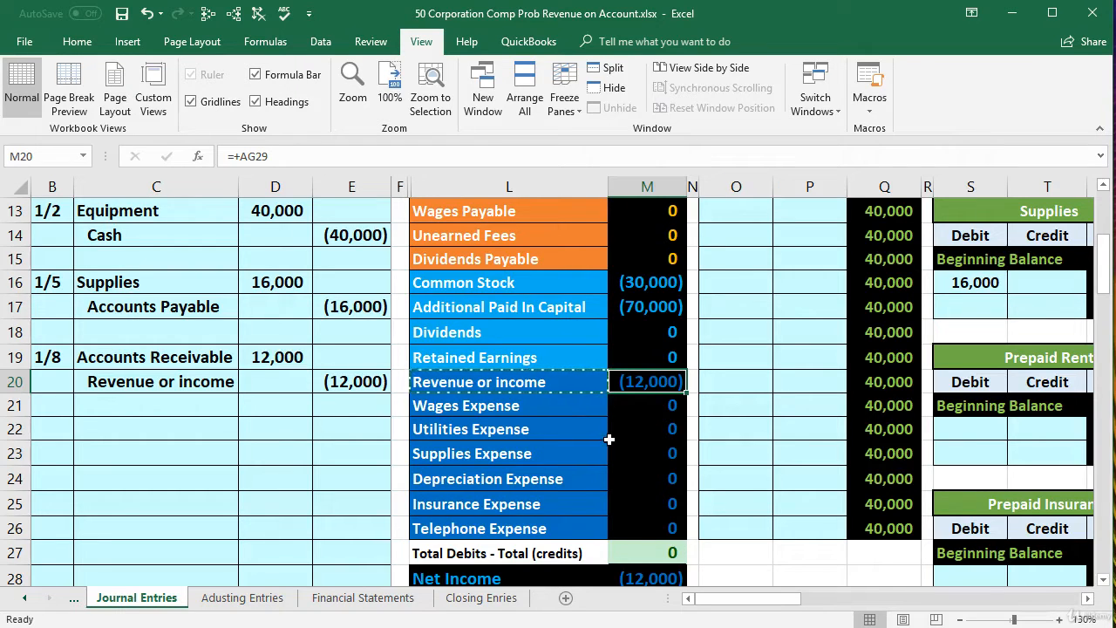
Step: Inspect the Net Income formula in M28 below the trial balance, leaving the cell as it is
{"action": "scroll", "coordinate": [609, 439], "scroll_direction": "down", "scroll_amount": 1}
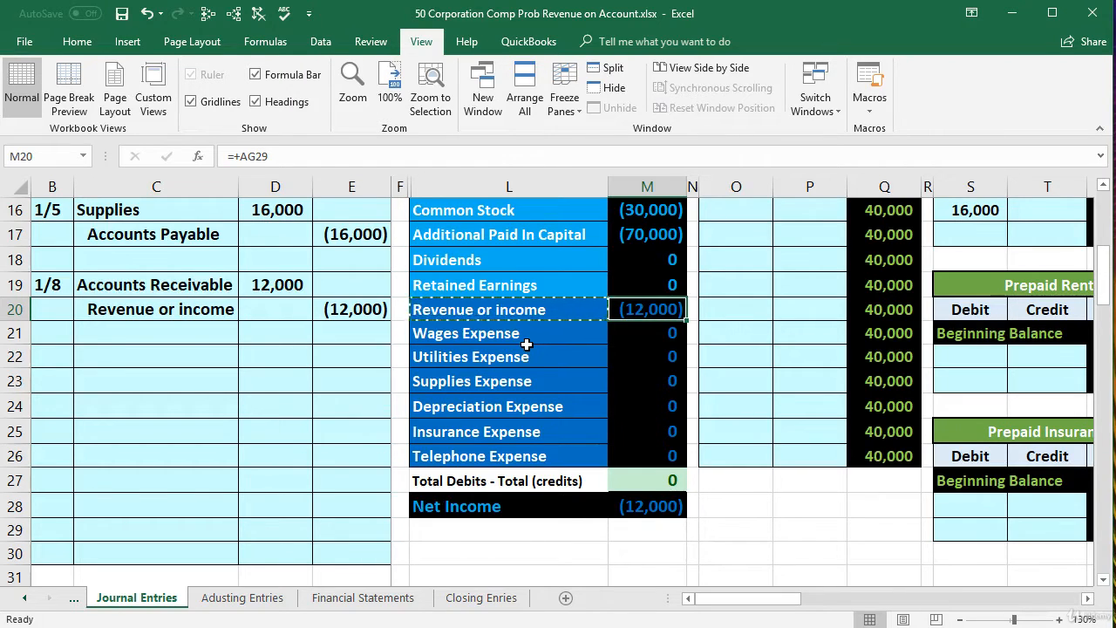
{"action": "left_click", "coordinate": [656, 508]}
{"action": "double_click", "coordinate": [661, 509]}
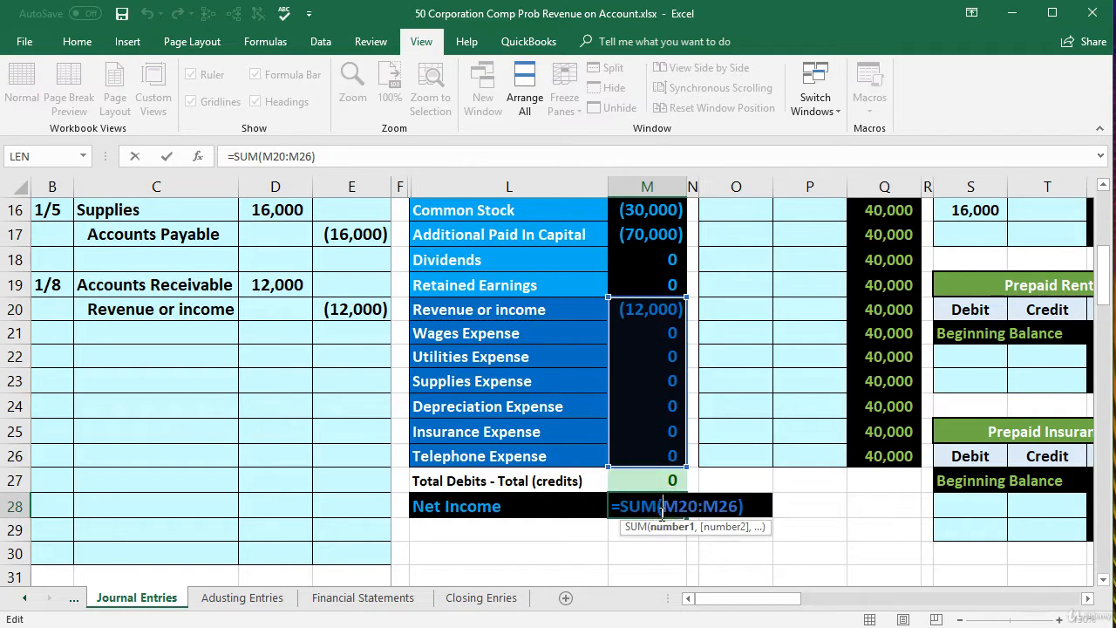
{"action": "key", "text": "Return"}
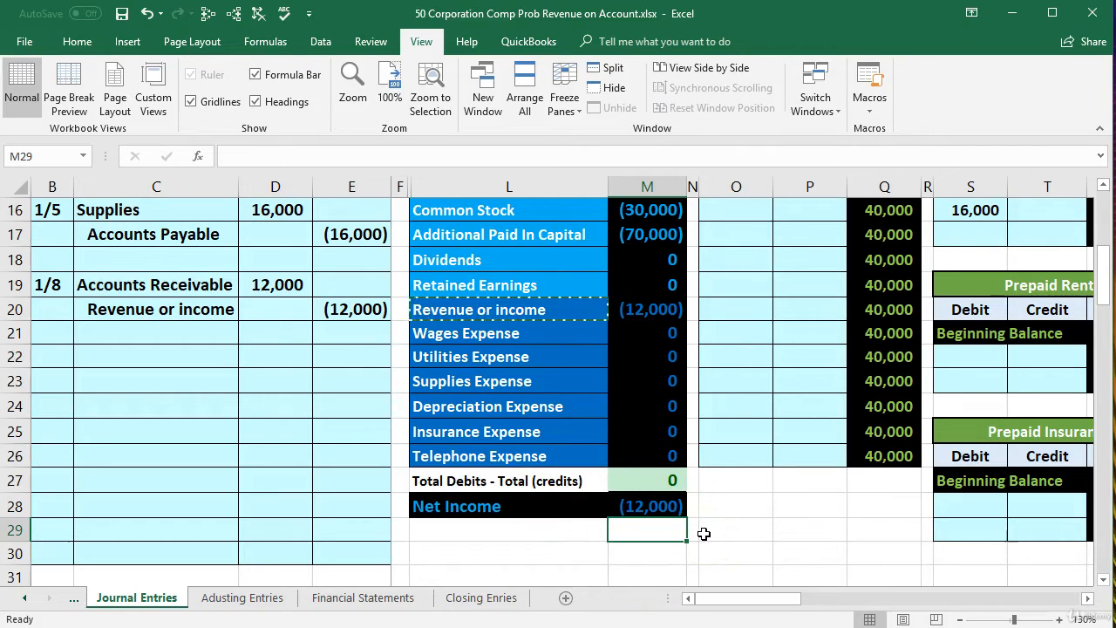
{"action": "left_click", "coordinate": [654, 506]}
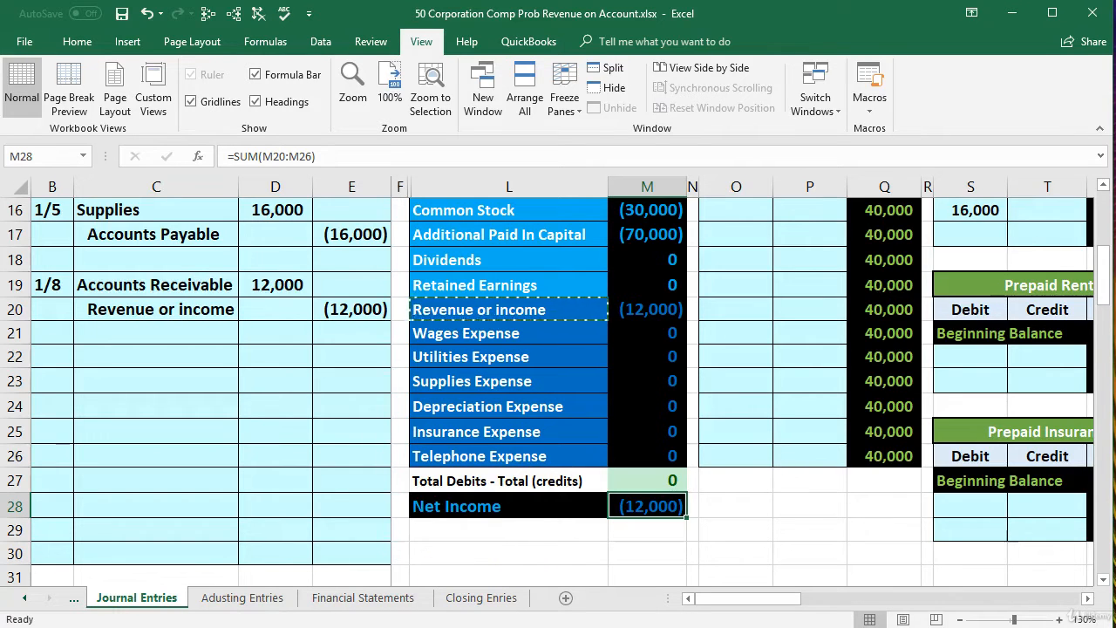
Step: Sum the trial balance assets from Cash through Equipment (M5:M10) and check the Accounts Payable balance
{"action": "scroll", "coordinate": [452, 473], "scroll_direction": "up", "scroll_amount": 4}
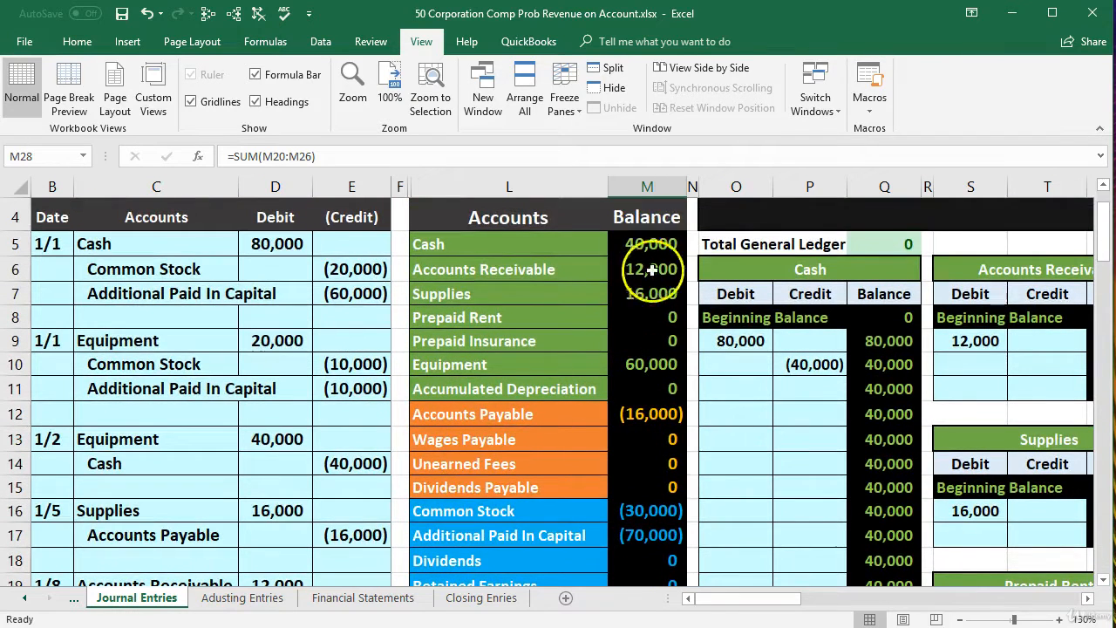
{"action": "left_click_drag", "start_coordinate": [660, 245], "coordinate": [664, 368]}
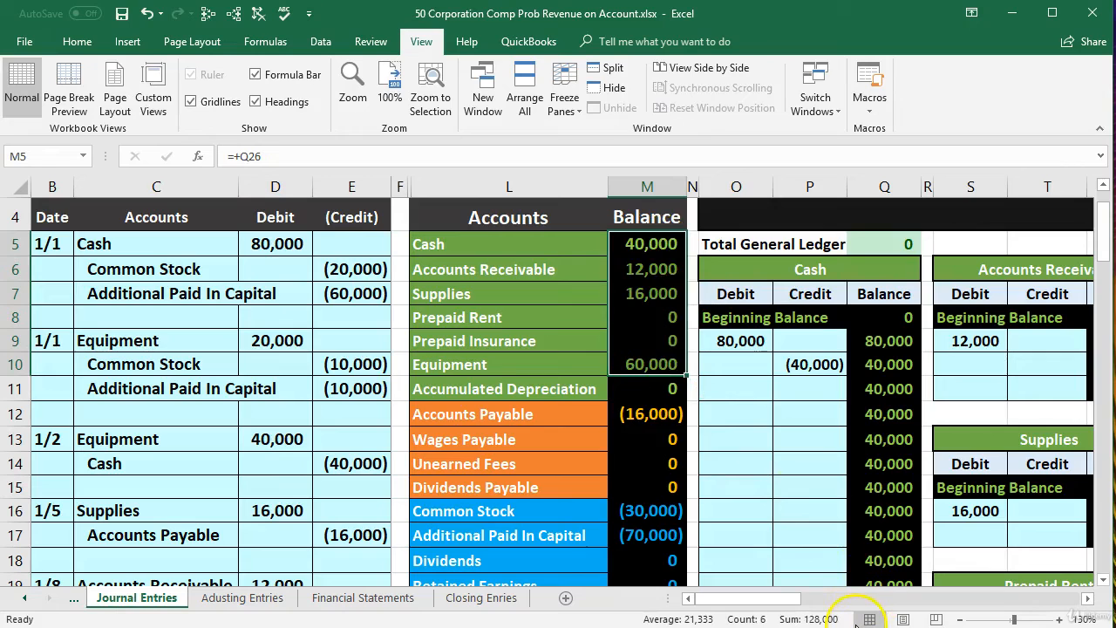
{"action": "left_click", "coordinate": [658, 416]}
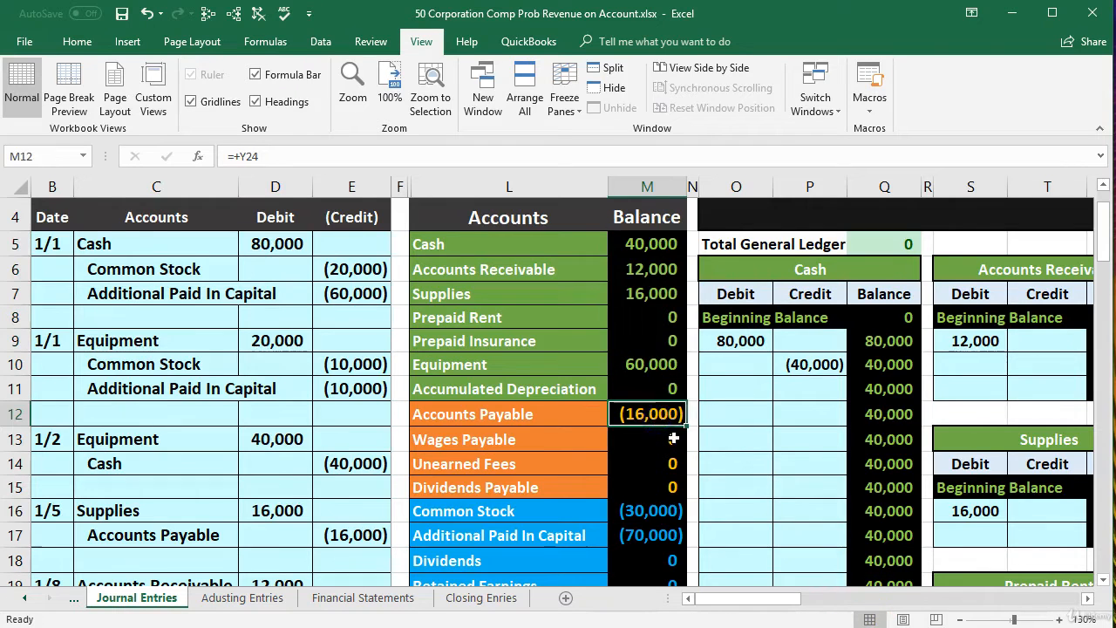
Step: Compare the sum of the asset and liability balances (M5:M15) with the sum of the equity, revenue and expense balances (M16:M26)
{"action": "left_click_drag", "start_coordinate": [654, 244], "coordinate": [656, 489]}
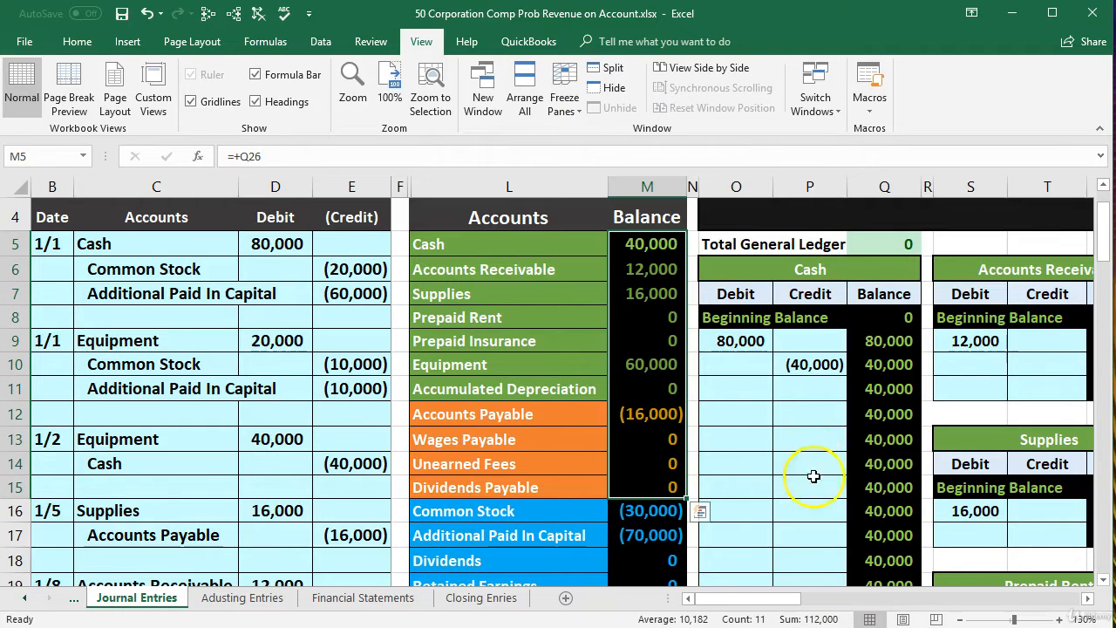
{"action": "scroll", "coordinate": [813, 476], "scroll_direction": "down", "scroll_amount": 3}
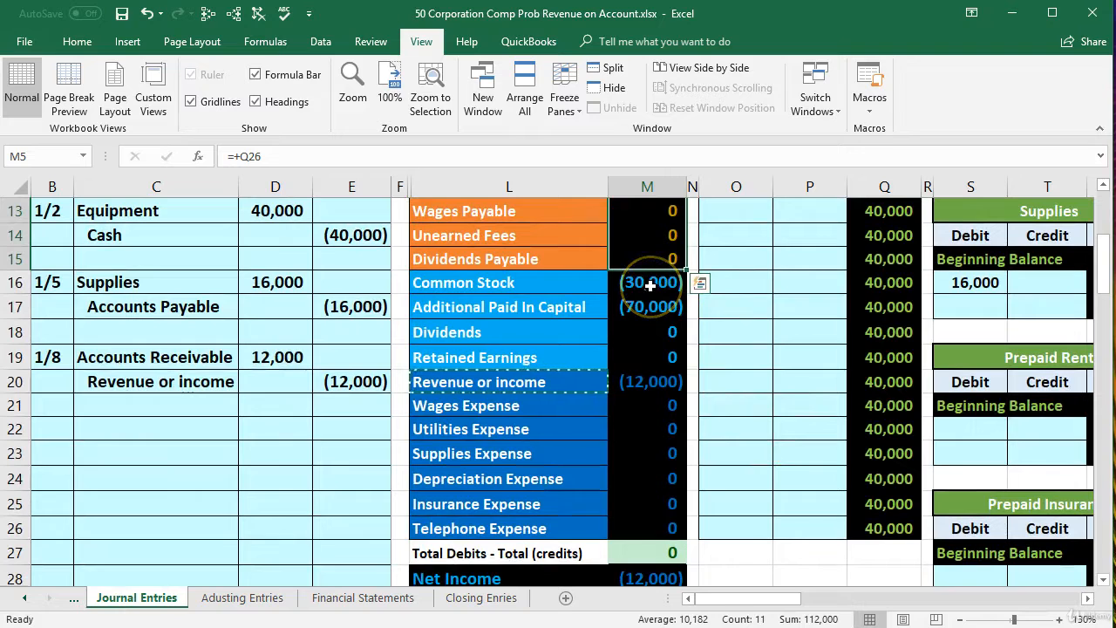
{"action": "left_click_drag", "start_coordinate": [650, 285], "coordinate": [655, 529]}
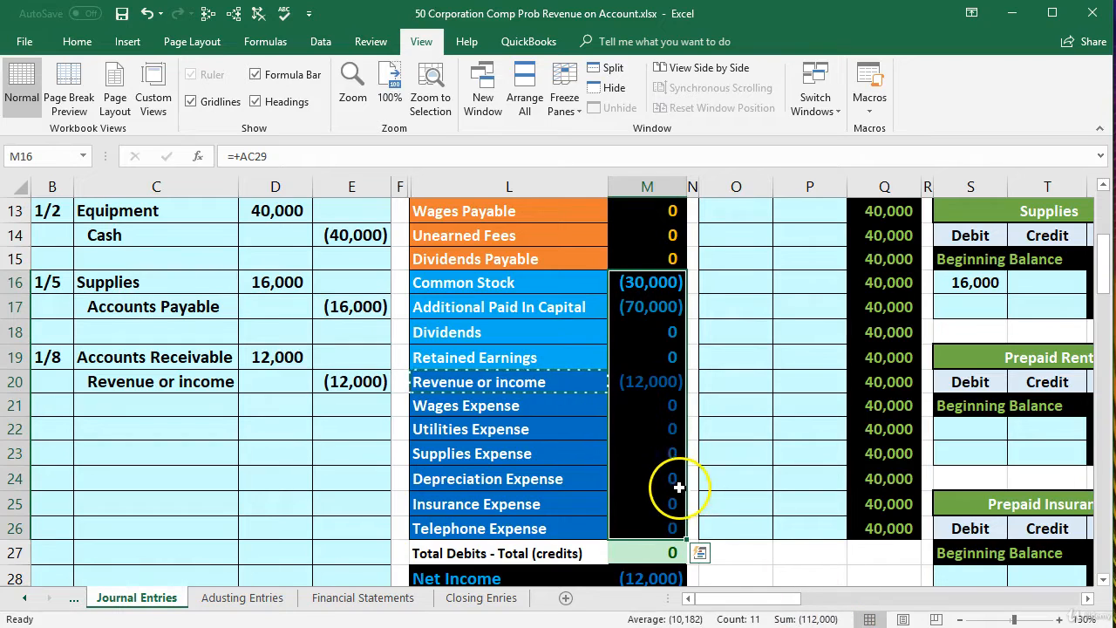
{"action": "scroll", "coordinate": [674, 486], "scroll_direction": "up", "scroll_amount": 2}
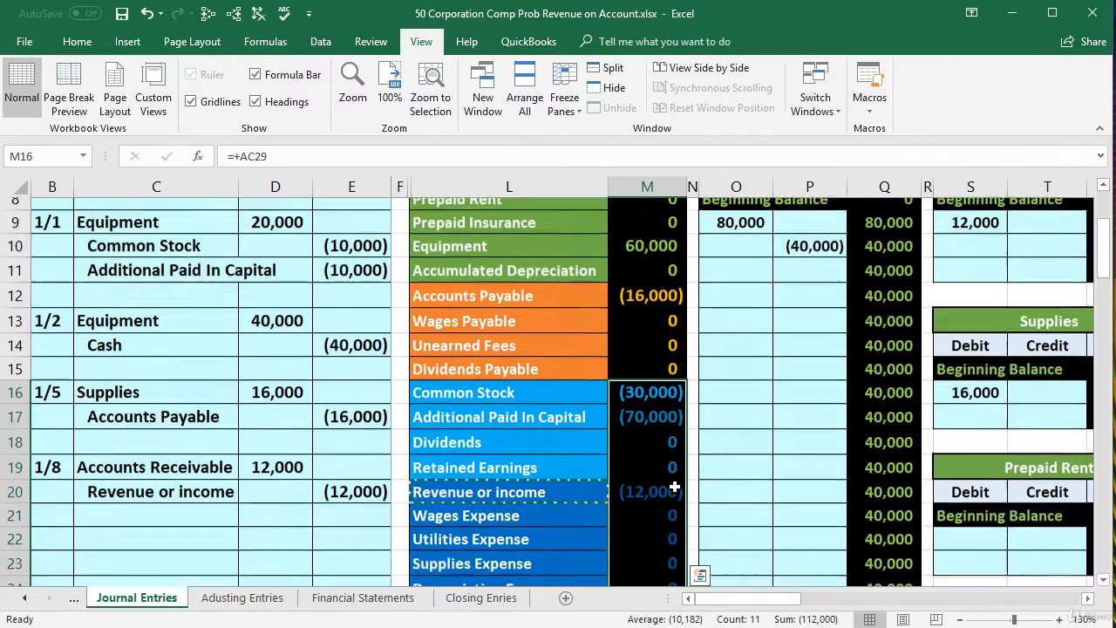
{"action": "scroll", "coordinate": [674, 486], "scroll_direction": "up", "scroll_amount": 1}
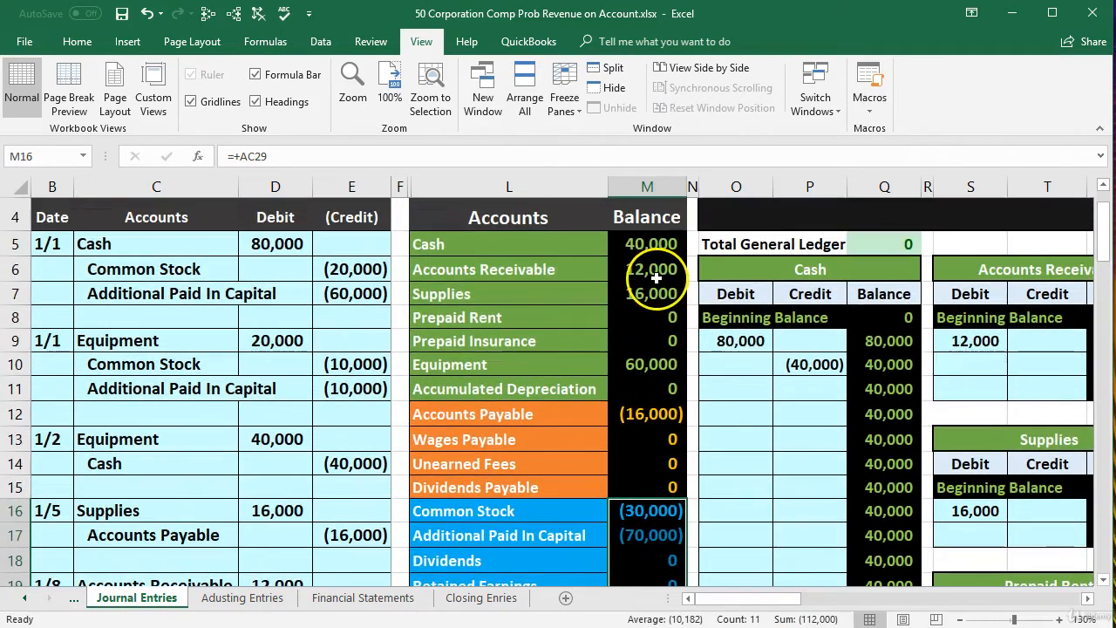
{"action": "left_click_drag", "start_coordinate": [645, 245], "coordinate": [654, 491]}
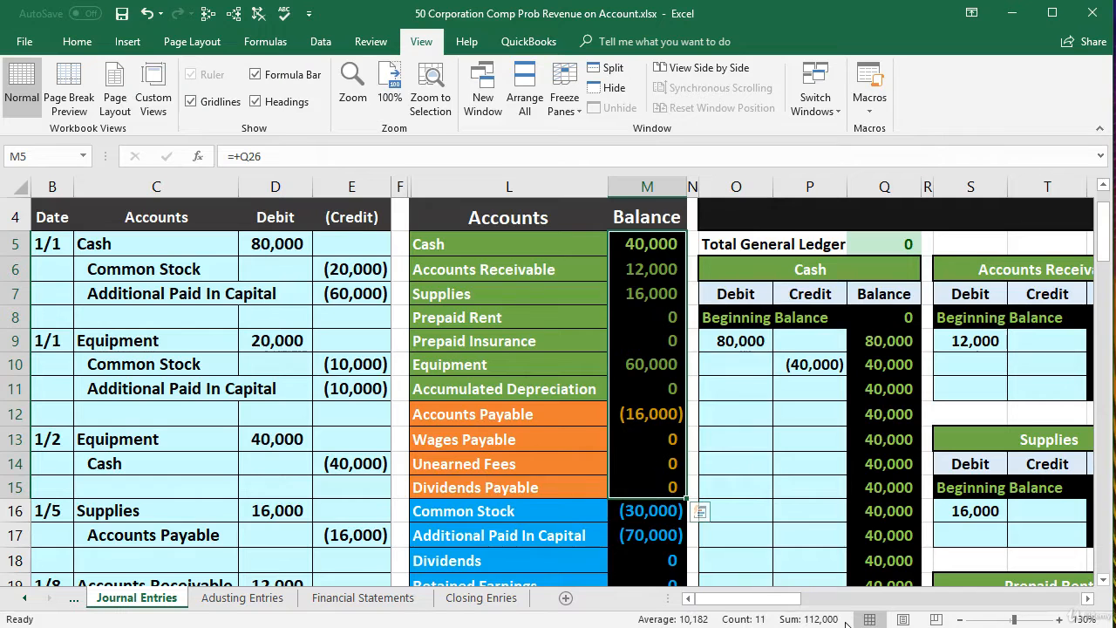
{"action": "scroll", "coordinate": [815, 509], "scroll_direction": "down", "scroll_amount": 3}
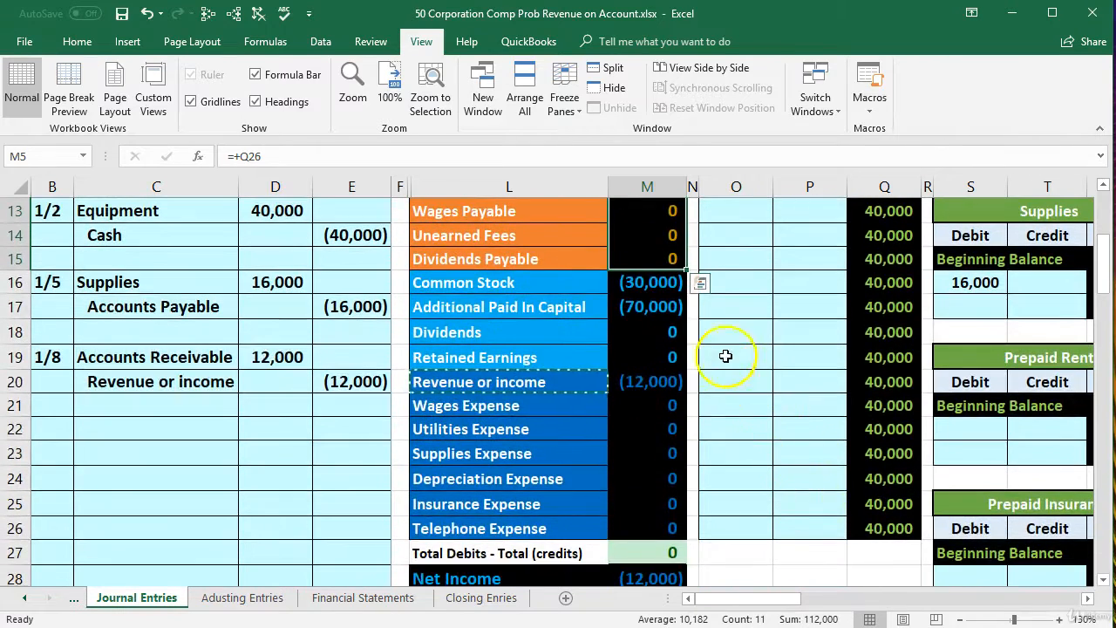
{"action": "left_click", "coordinate": [647, 283]}
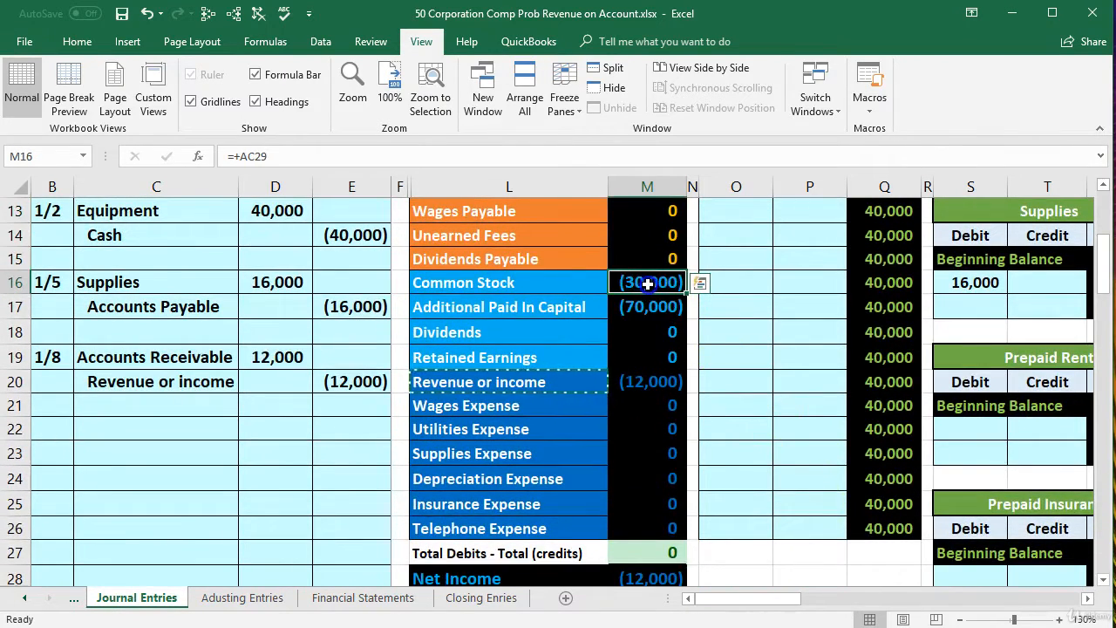
{"action": "left_click_drag", "start_coordinate": [648, 290], "coordinate": [645, 521]}
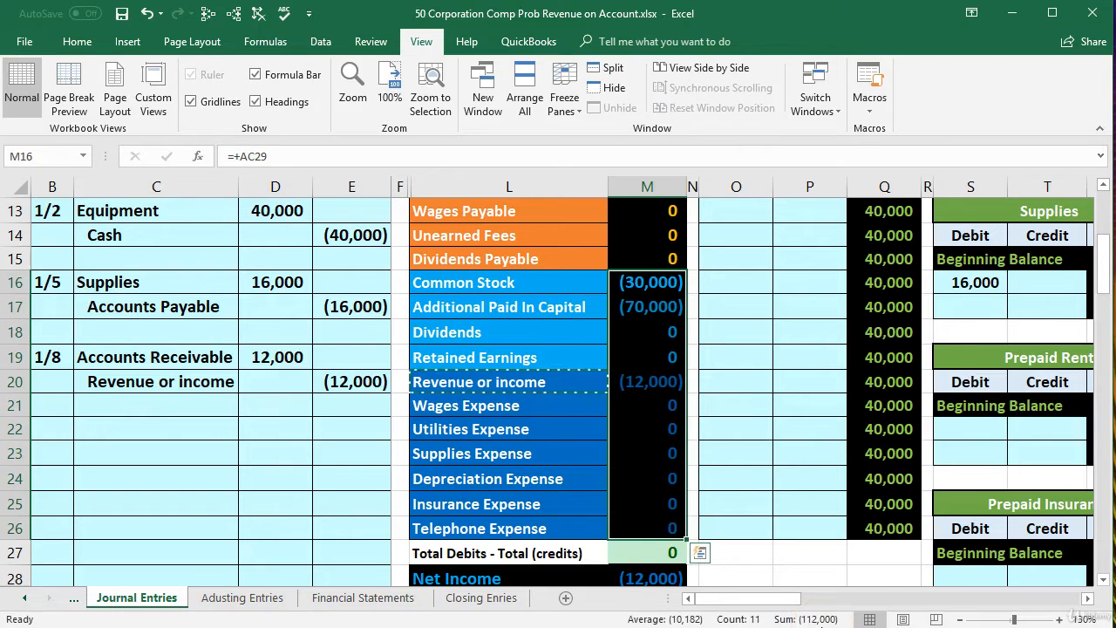
Step: Inspect the Assets, Liabilities and Equity formulas in row 2 of the accounting equation without changing them
{"action": "scroll", "coordinate": [741, 474], "scroll_direction": "up", "scroll_amount": 4}
{"action": "left_click", "coordinate": [534, 262]}
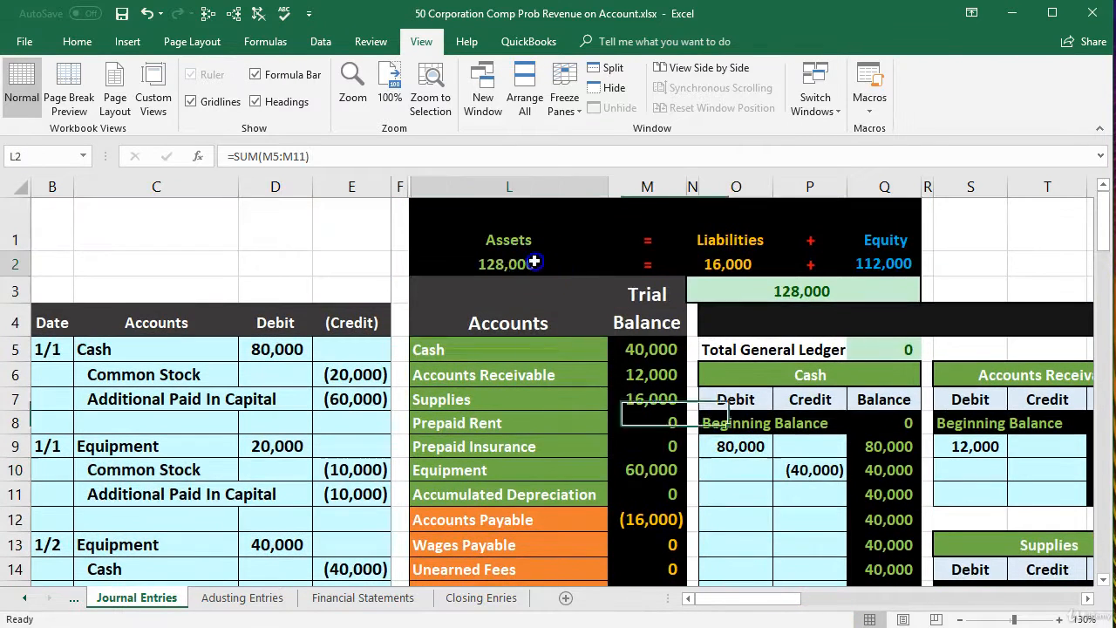
{"action": "double_click", "coordinate": [534, 262]}
{"action": "key", "text": "Return"}
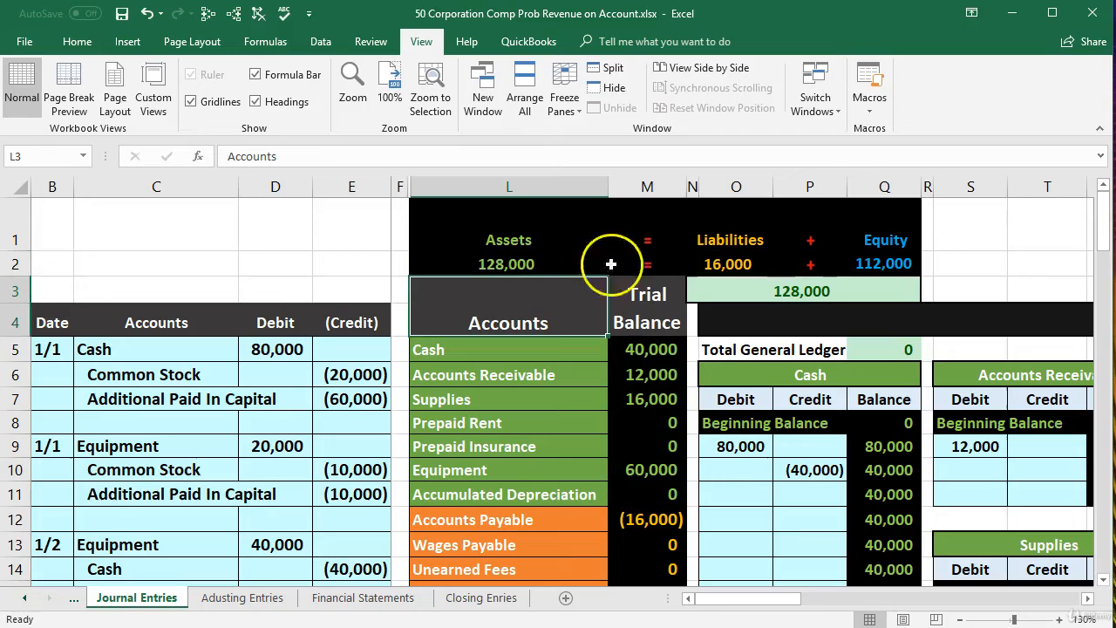
{"action": "double_click", "coordinate": [727, 263]}
{"action": "key", "text": "Return"}
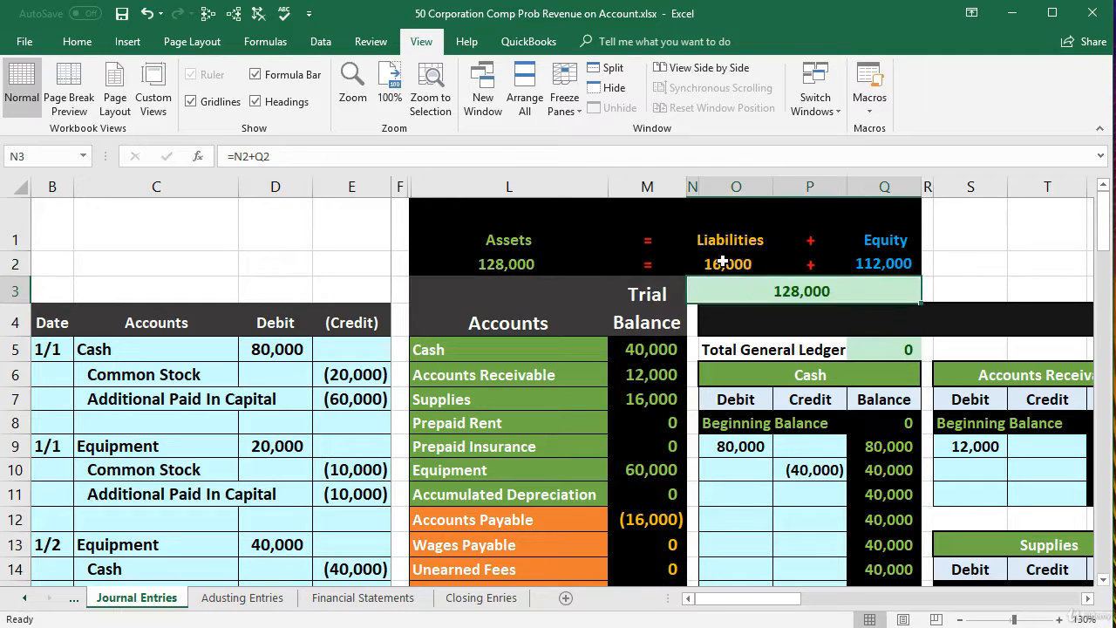
{"action": "double_click", "coordinate": [876, 264]}
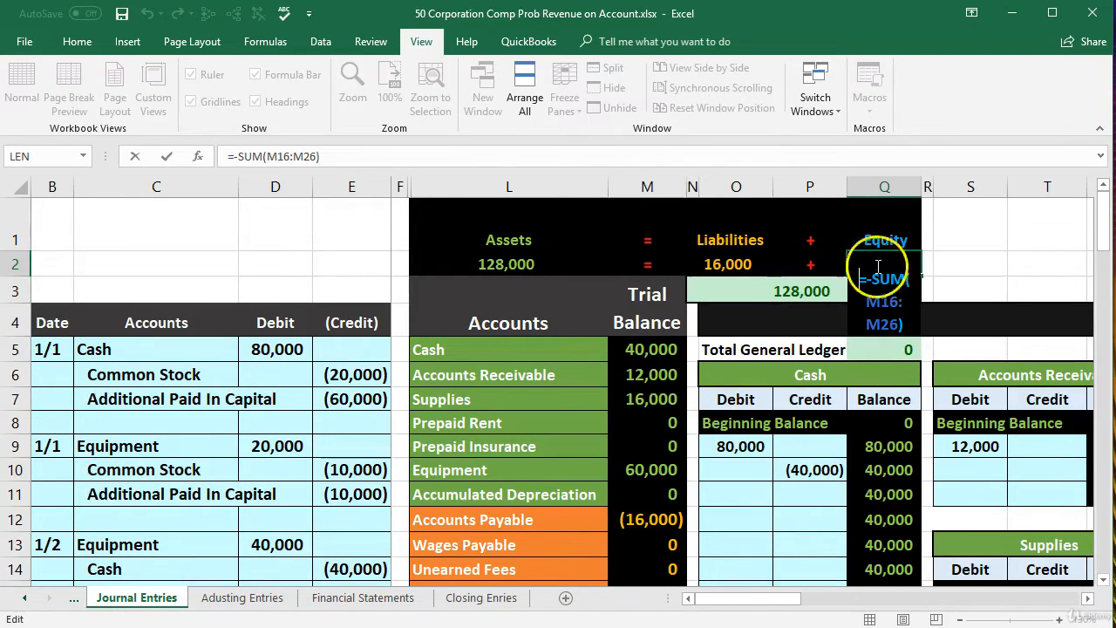
{"action": "scroll", "coordinate": [824, 372], "scroll_direction": "down", "scroll_amount": 2}
{"action": "scroll", "coordinate": [823, 372], "scroll_direction": "down", "scroll_amount": 3}
{"action": "key", "text": "Return"}
{"action": "scroll", "coordinate": [823, 369], "scroll_direction": "up", "scroll_amount": 5}
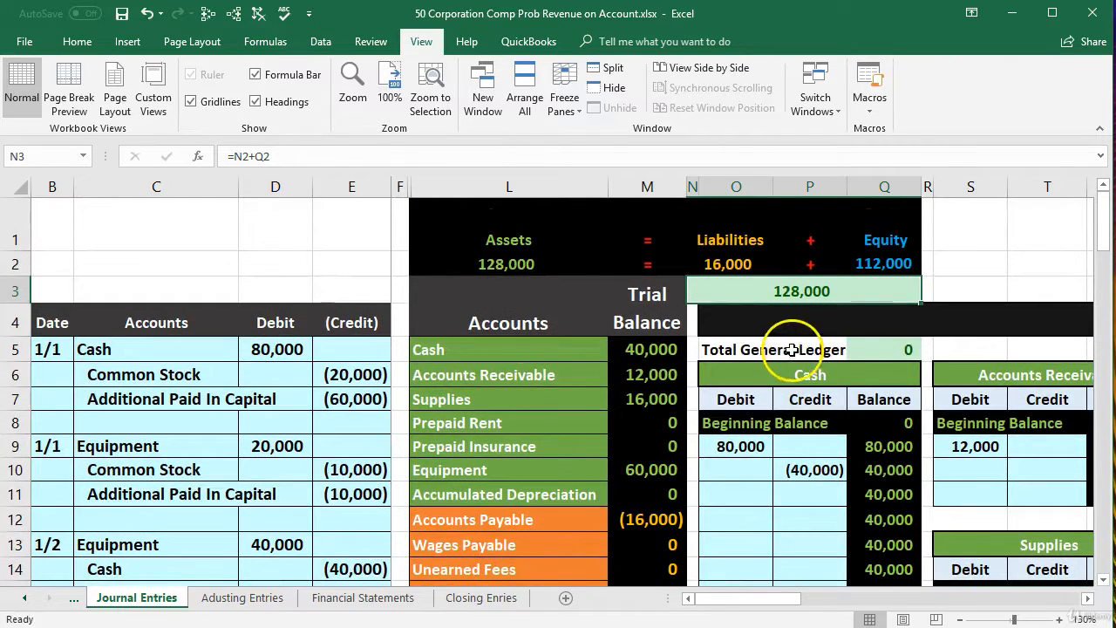
{"action": "left_click", "coordinate": [194, 446]}
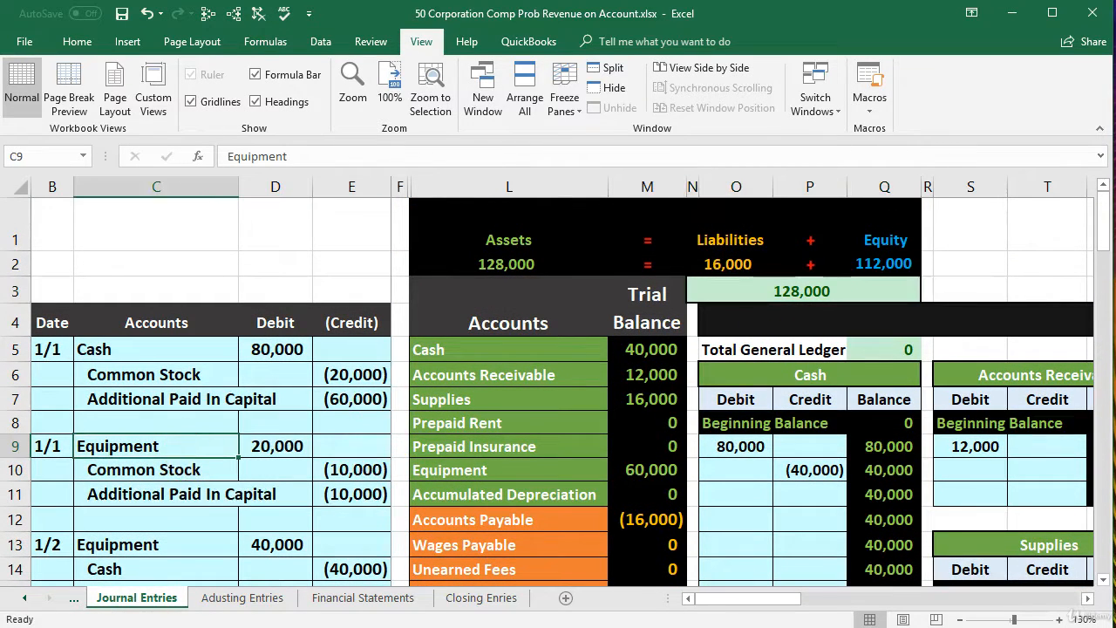